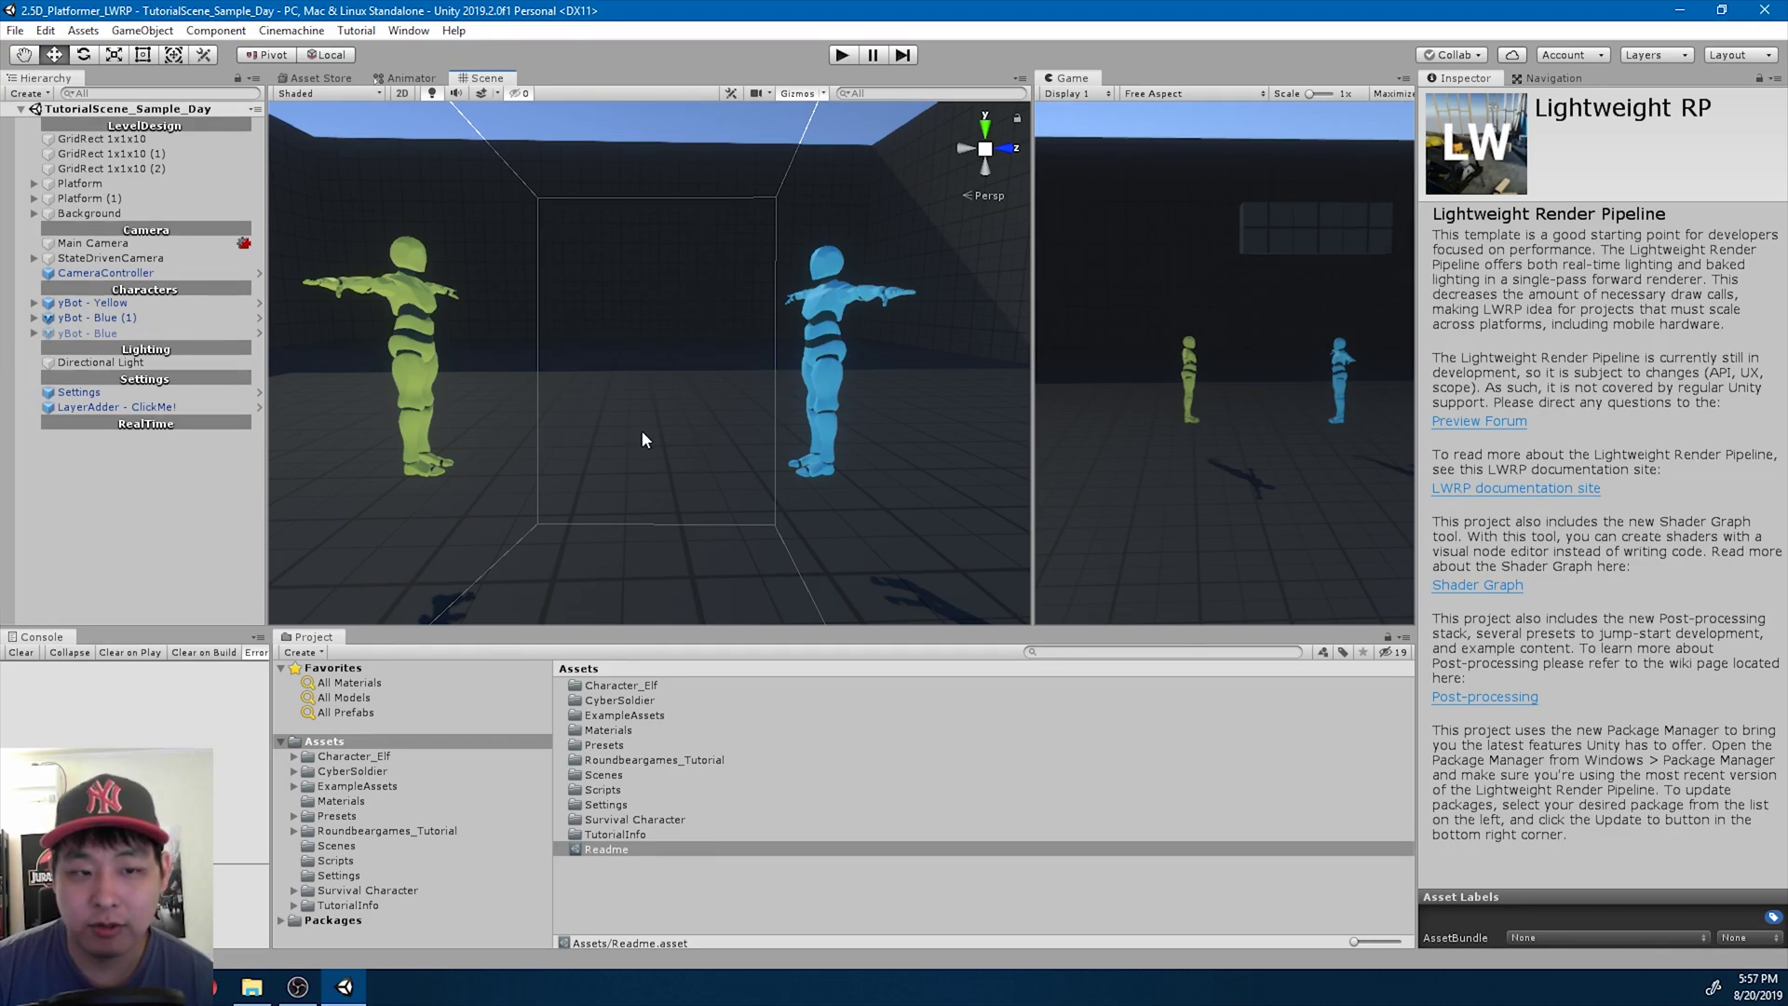
Select yBot - Yellow, expand it and pick its ybot child using the DefaultPlayer Animator
left_click(149, 304)
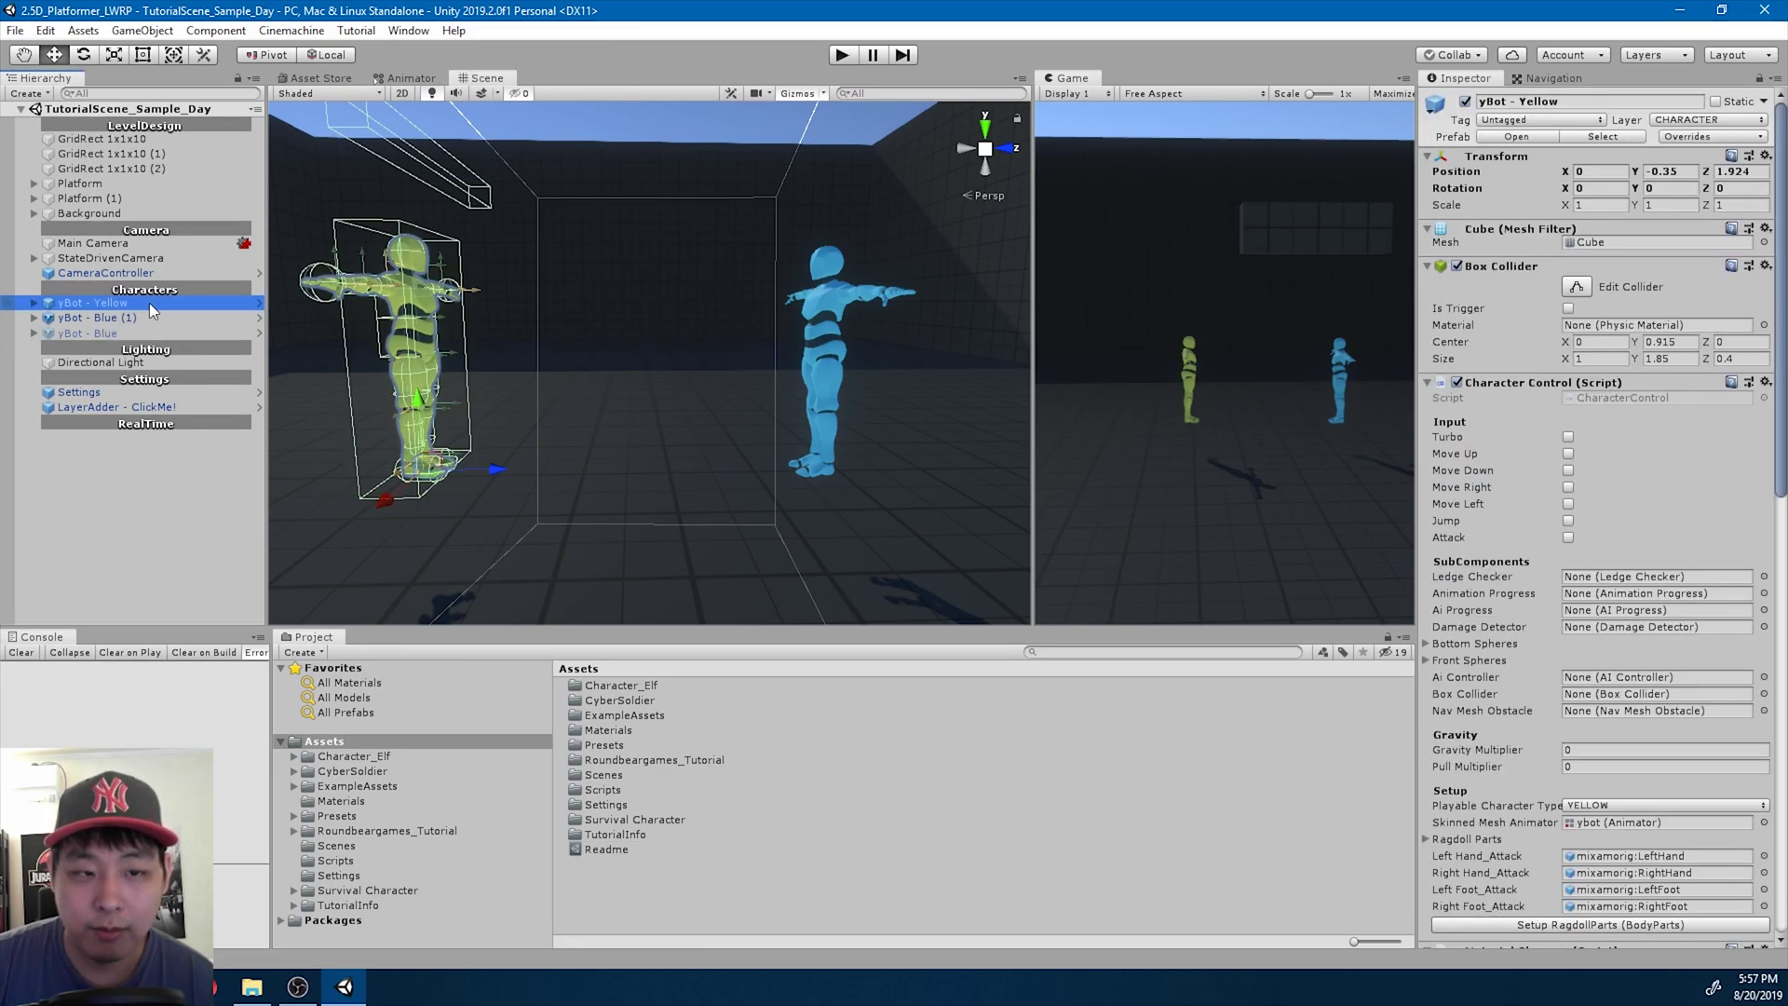
key("Right")
key("Down")
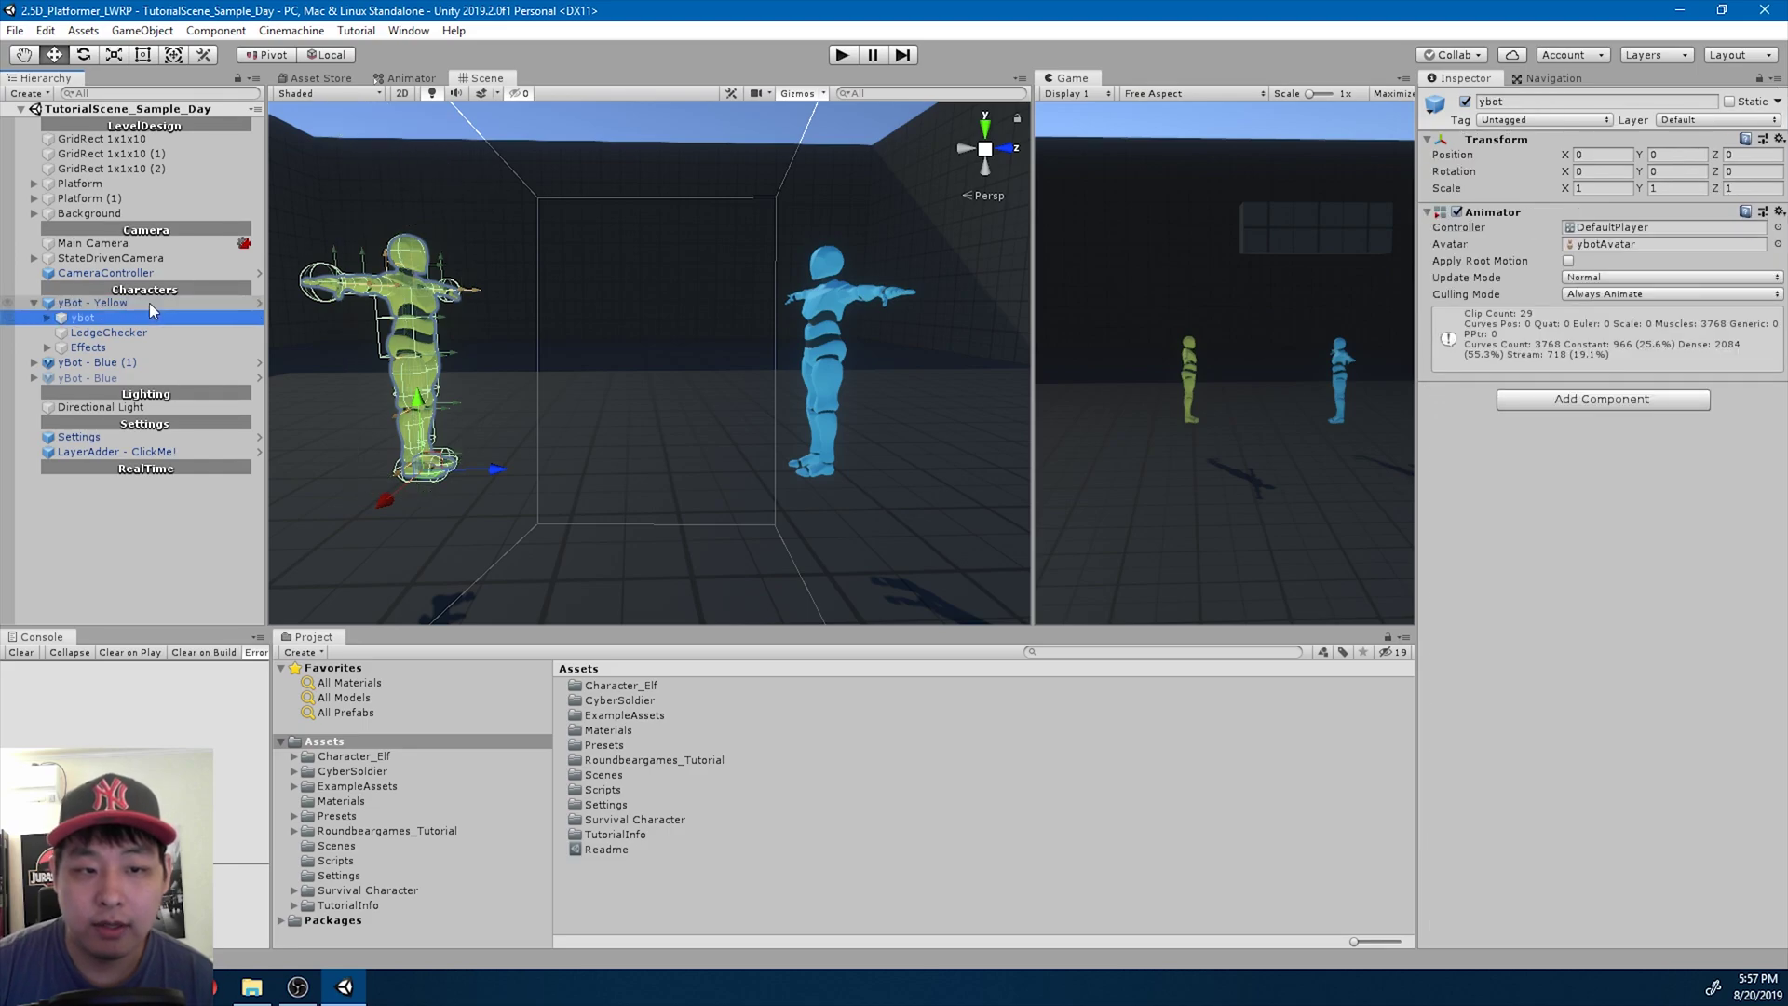
Bring up the DefaultPlayer Animator graph and zoom out to see every state
left_click(408, 82)
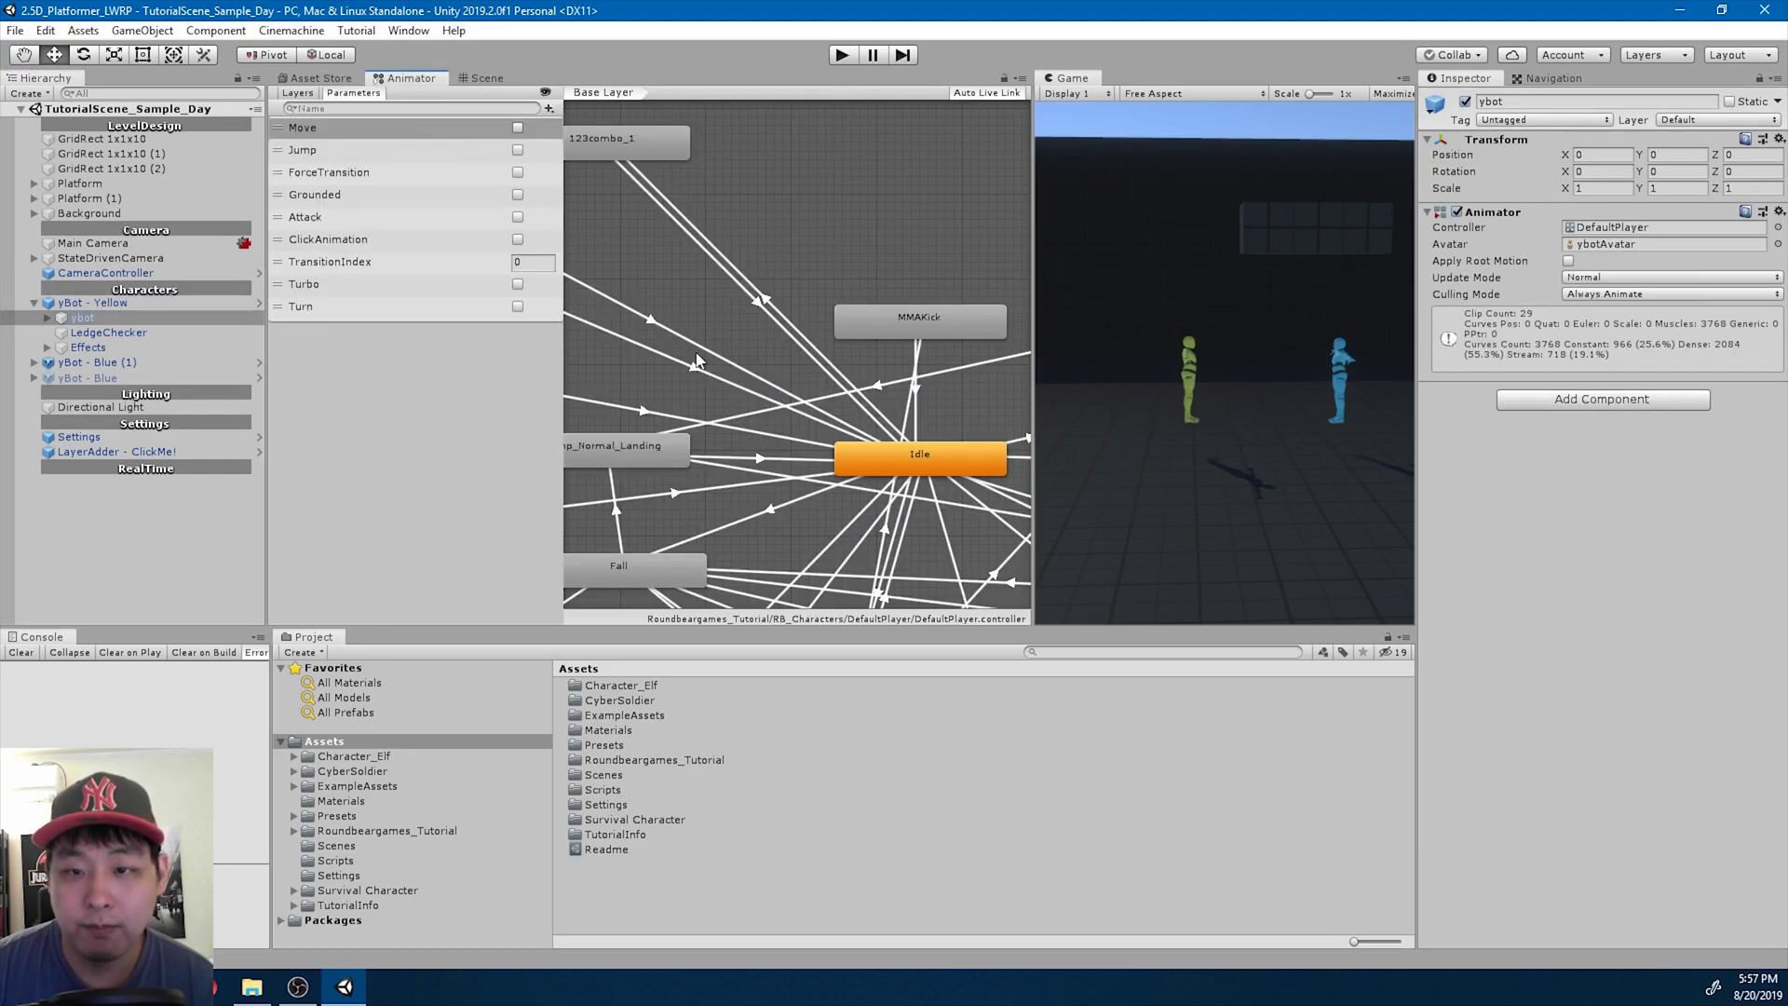
scroll(784, 370, "down", 3)
scroll(785, 370, "down", 3)
scroll(784, 370, "down", 2)
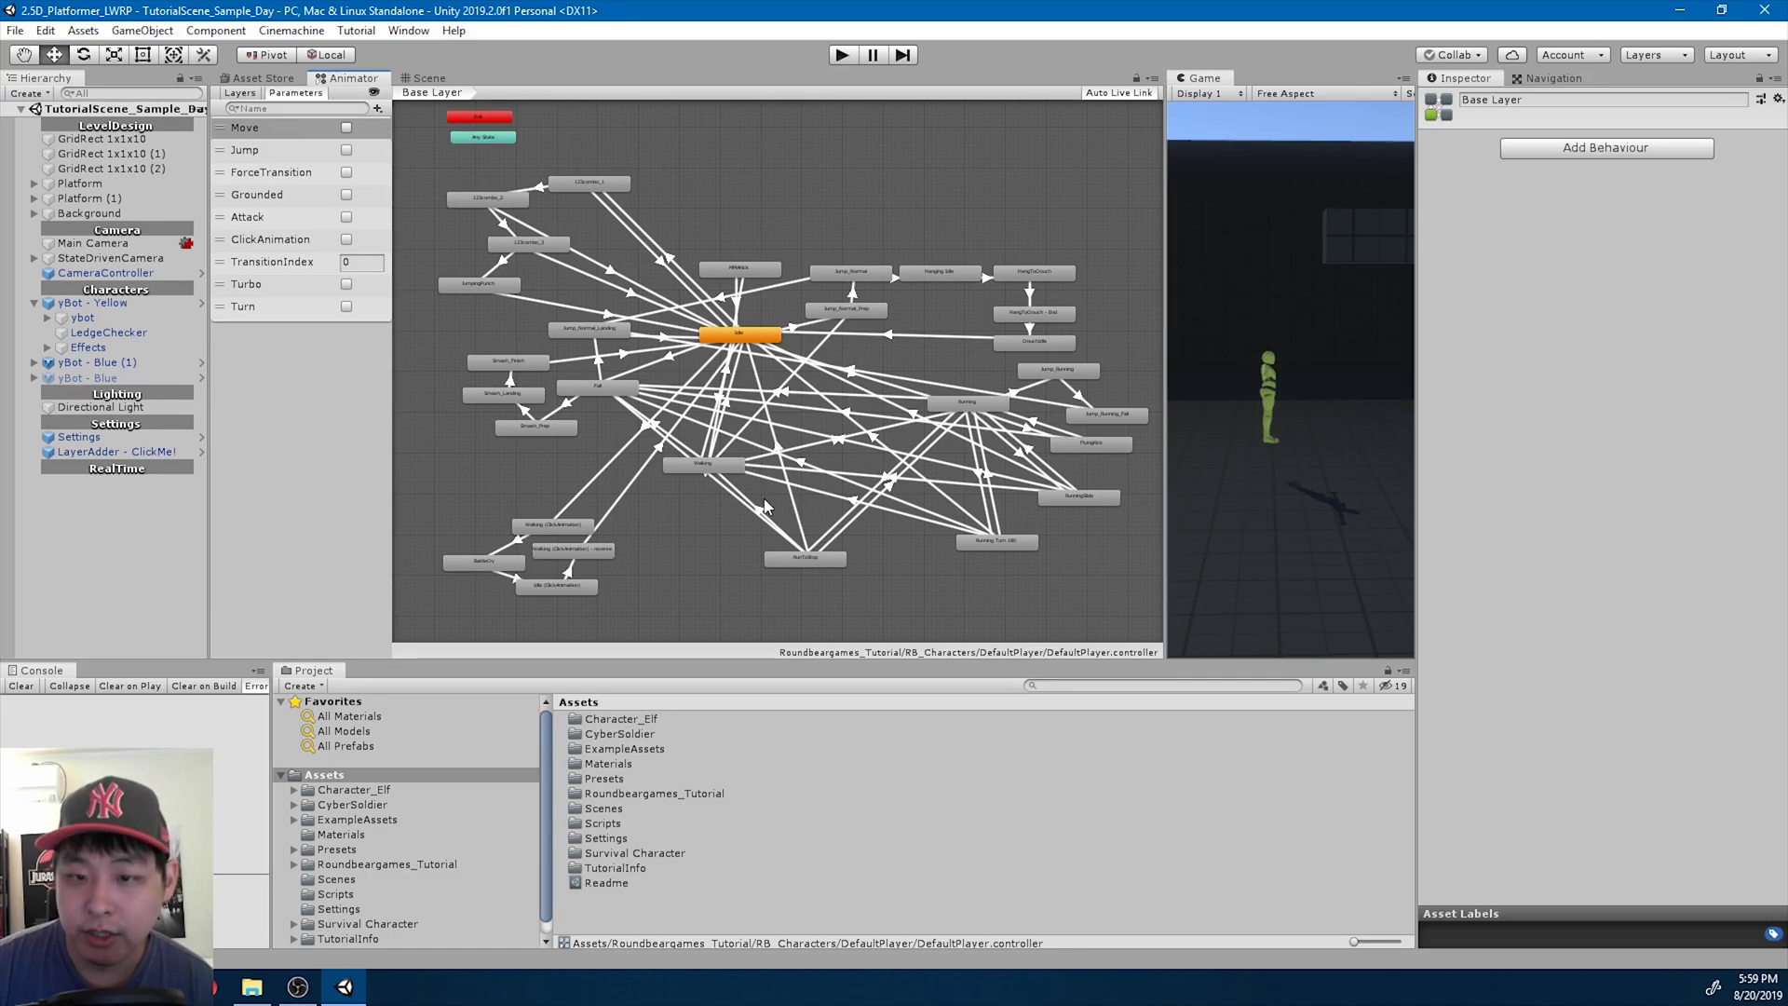
Inspect the RunToStop, Running, Jump_Normal and Idle states' transitions and abilities
left_click(829, 557)
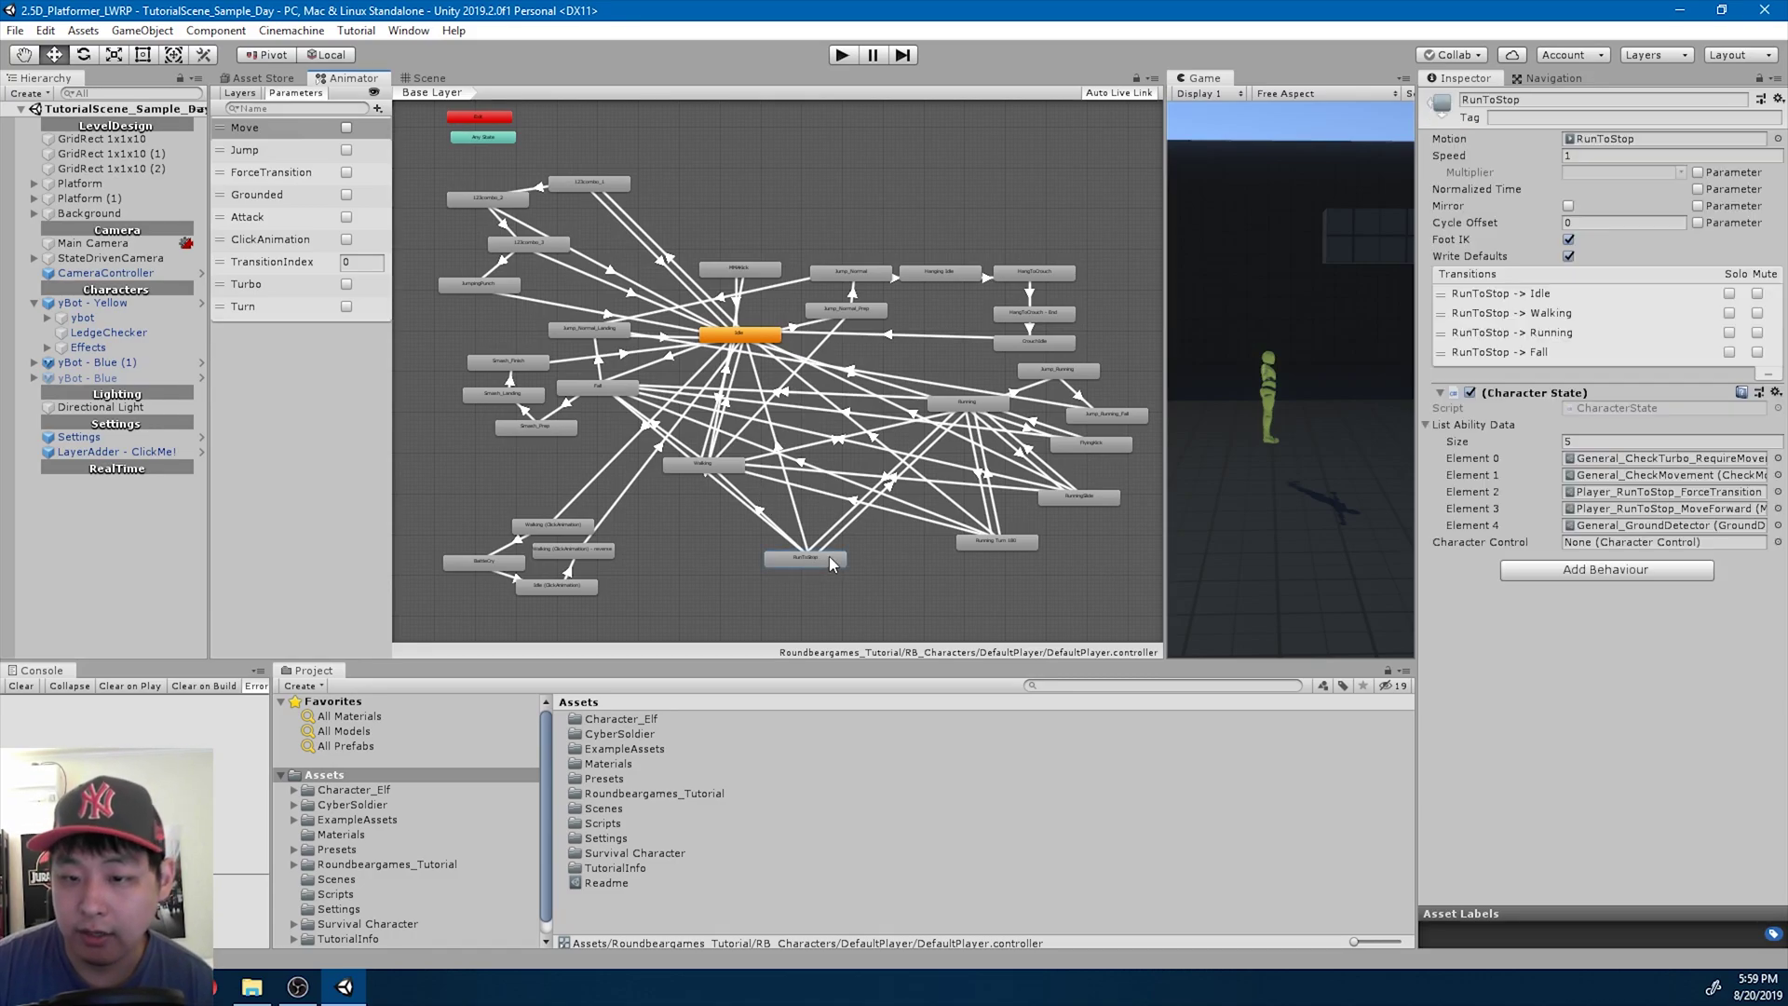
left_click(967, 403)
left_click(851, 307)
left_click(853, 271)
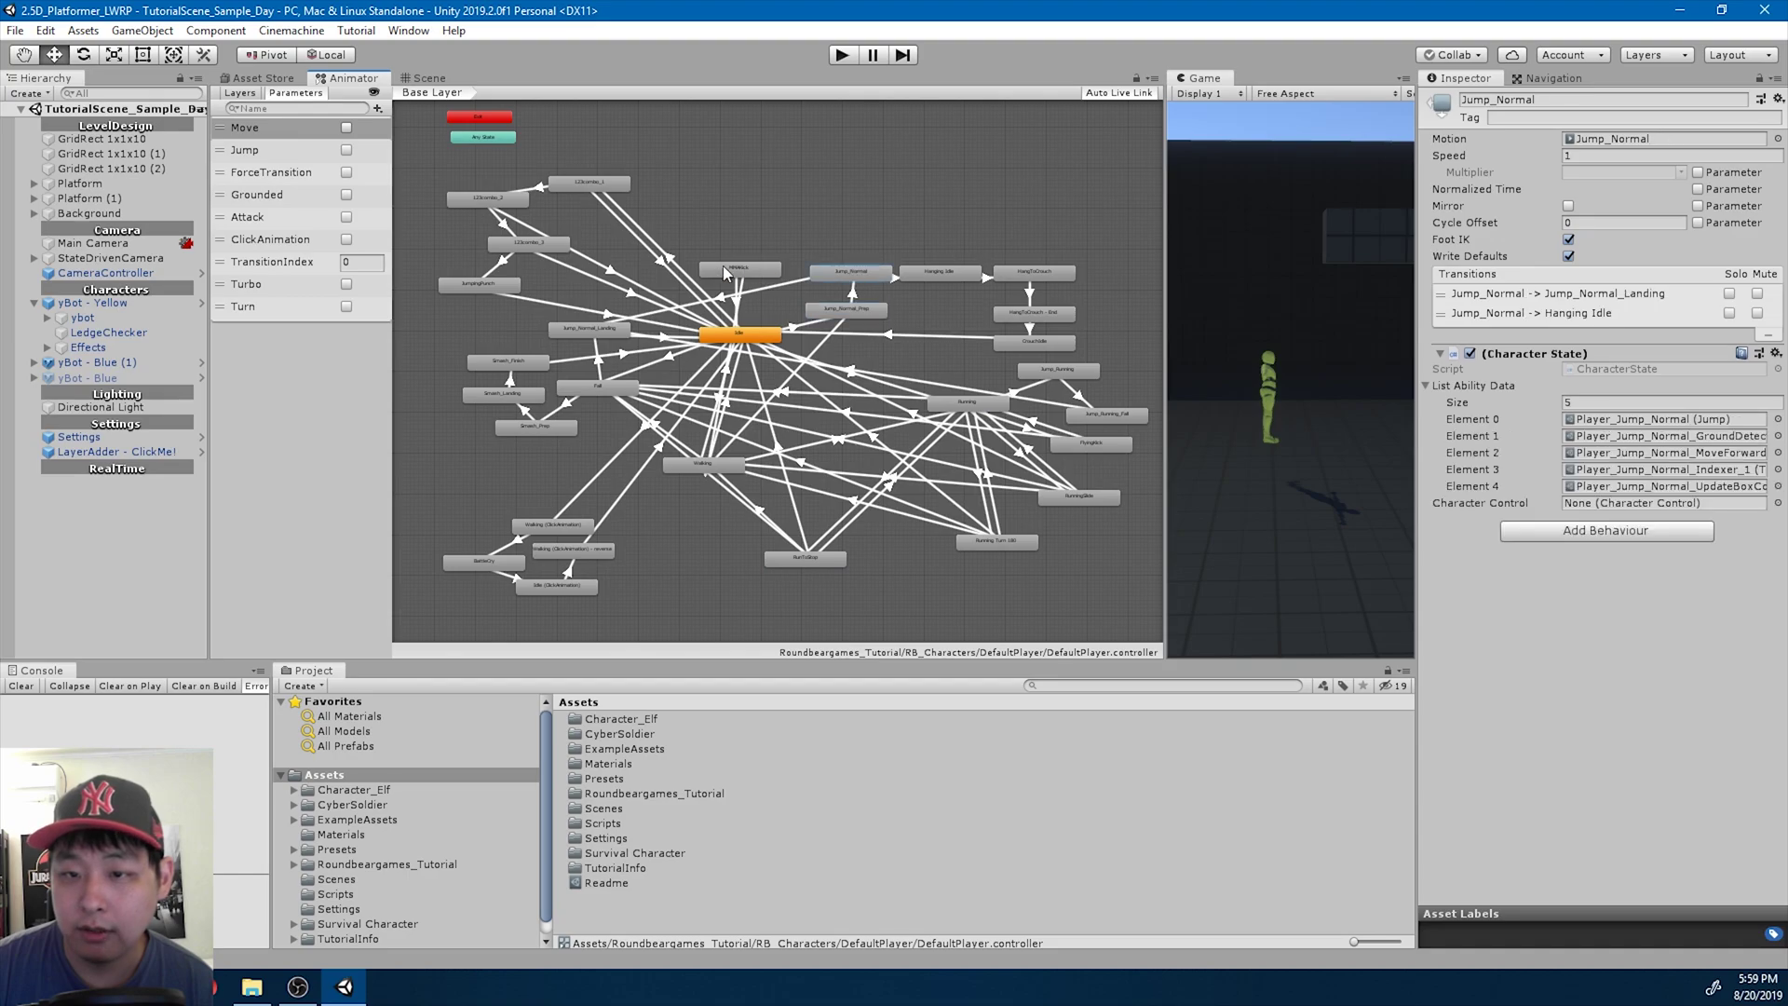
left_click(723, 268)
left_click(742, 336)
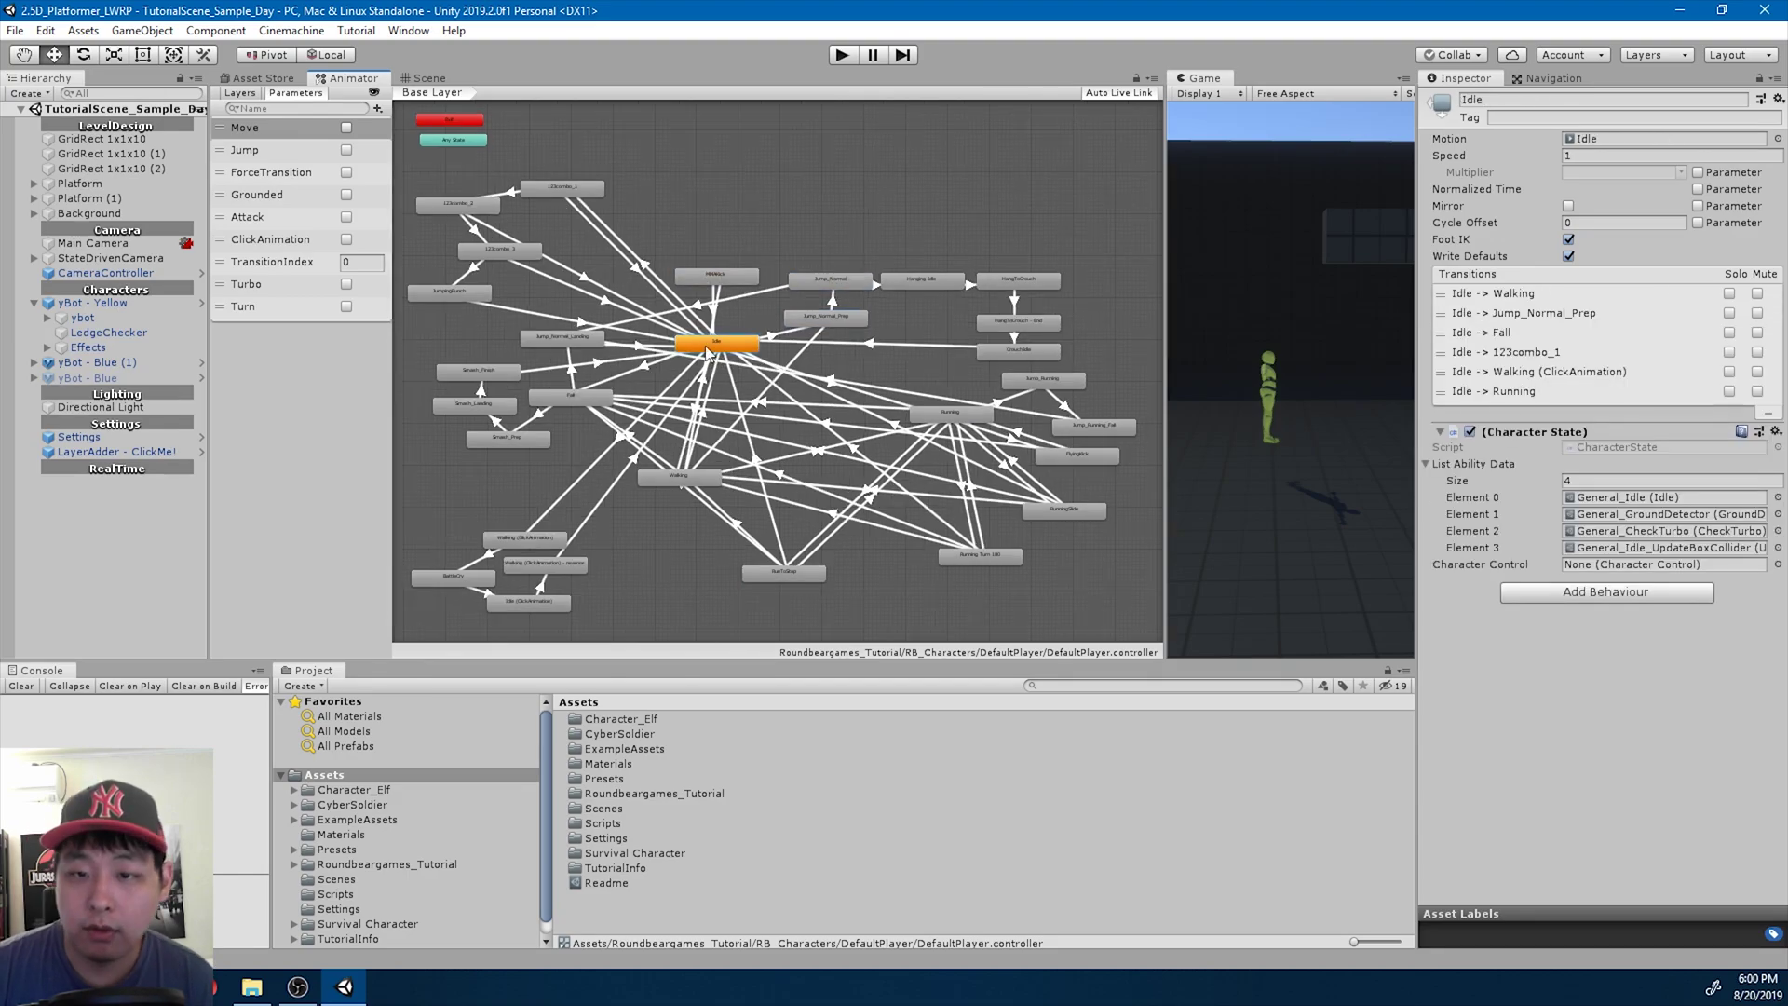
scroll(734, 422, "up", 1)
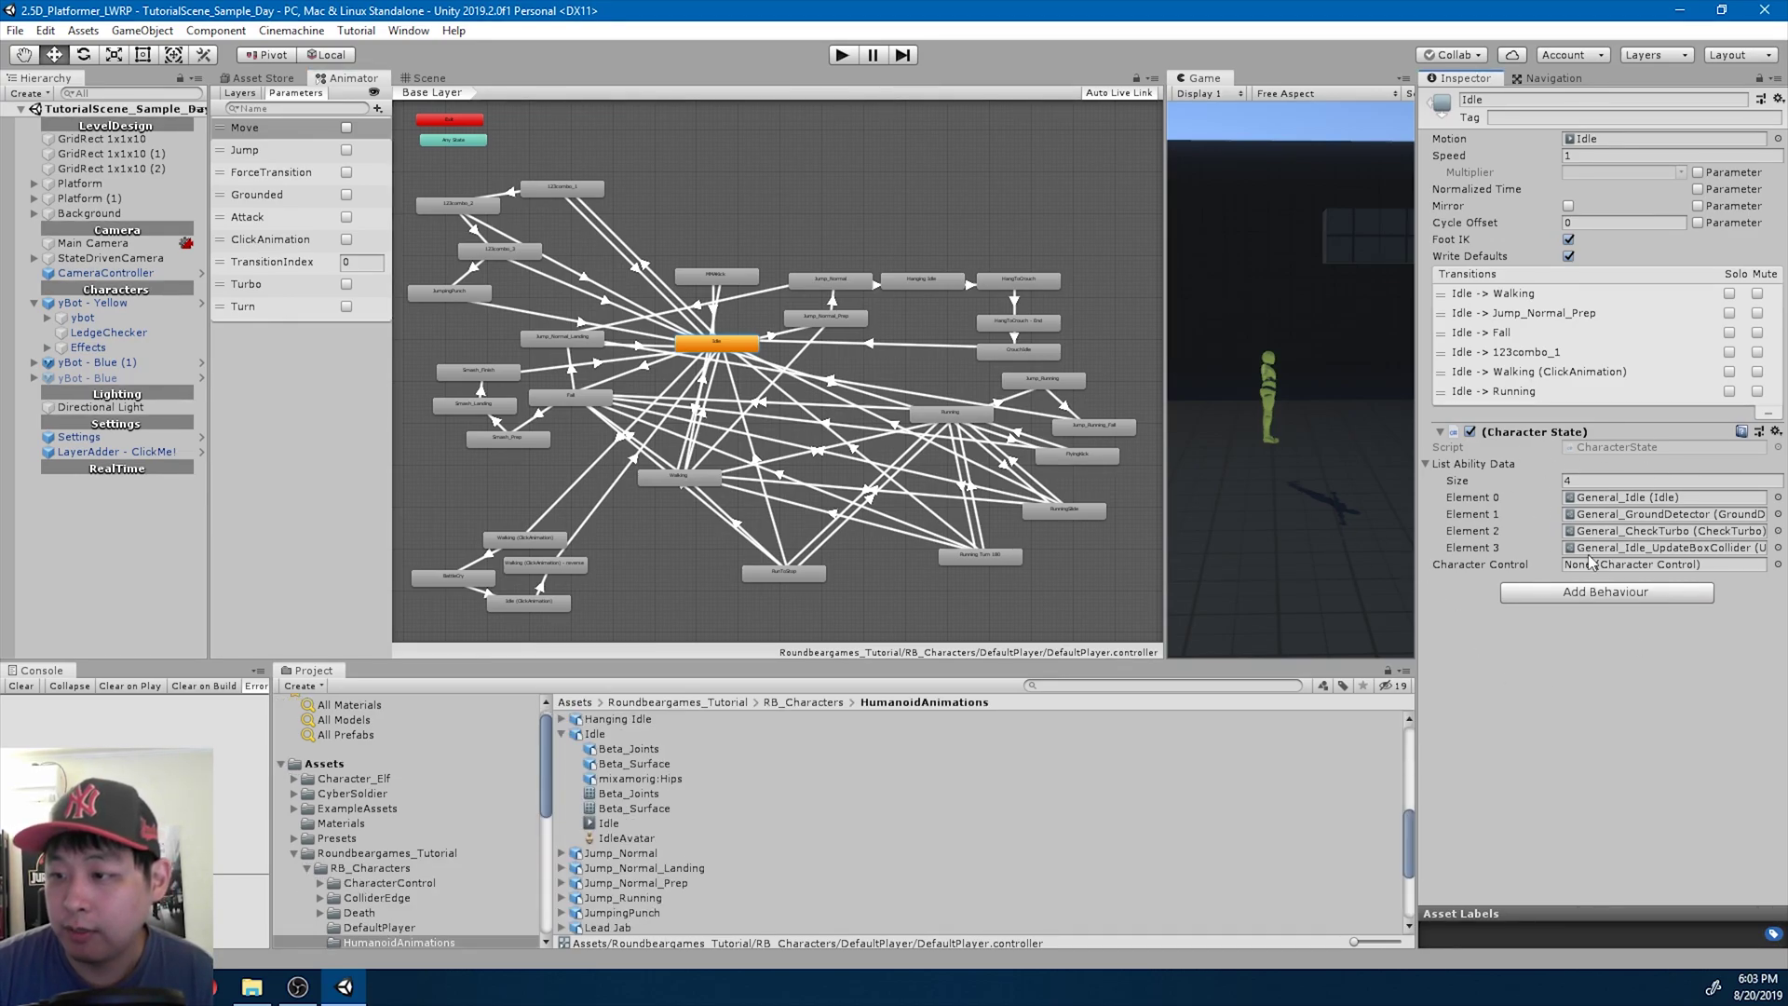
Ping the Idle animation clip in the project, then compare the Walking and Running states
left_click(1601, 140)
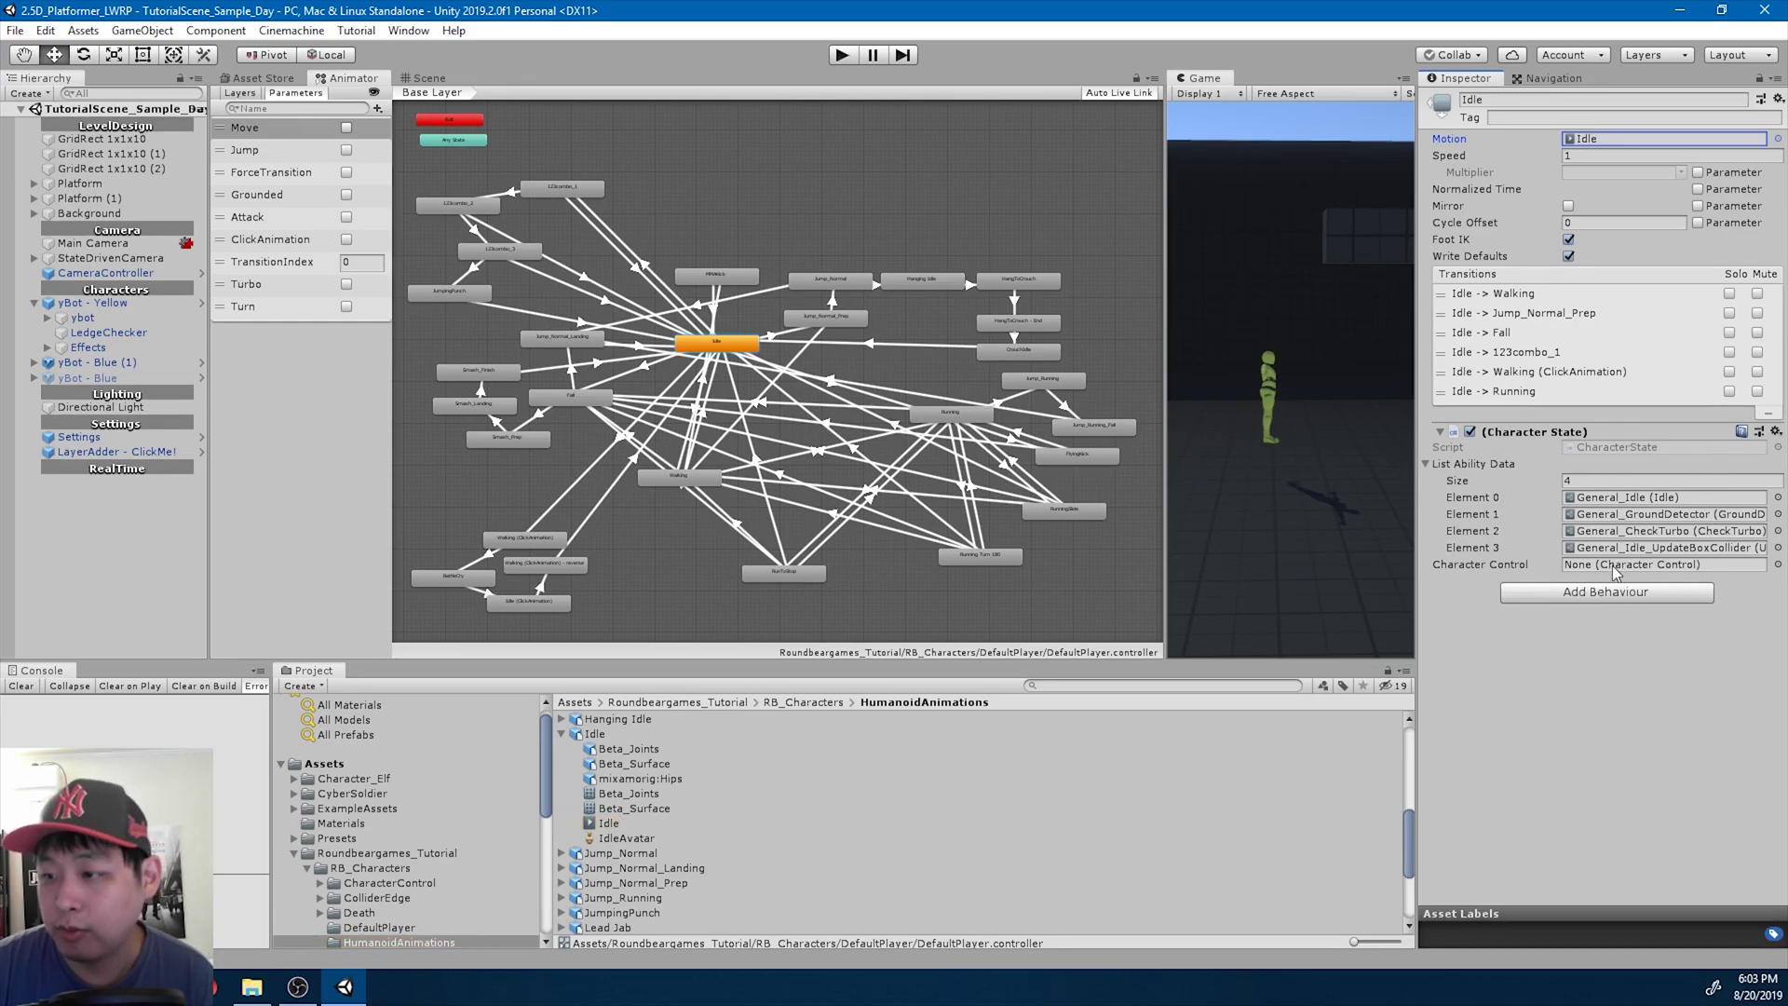
left_click(688, 480)
left_click(952, 414)
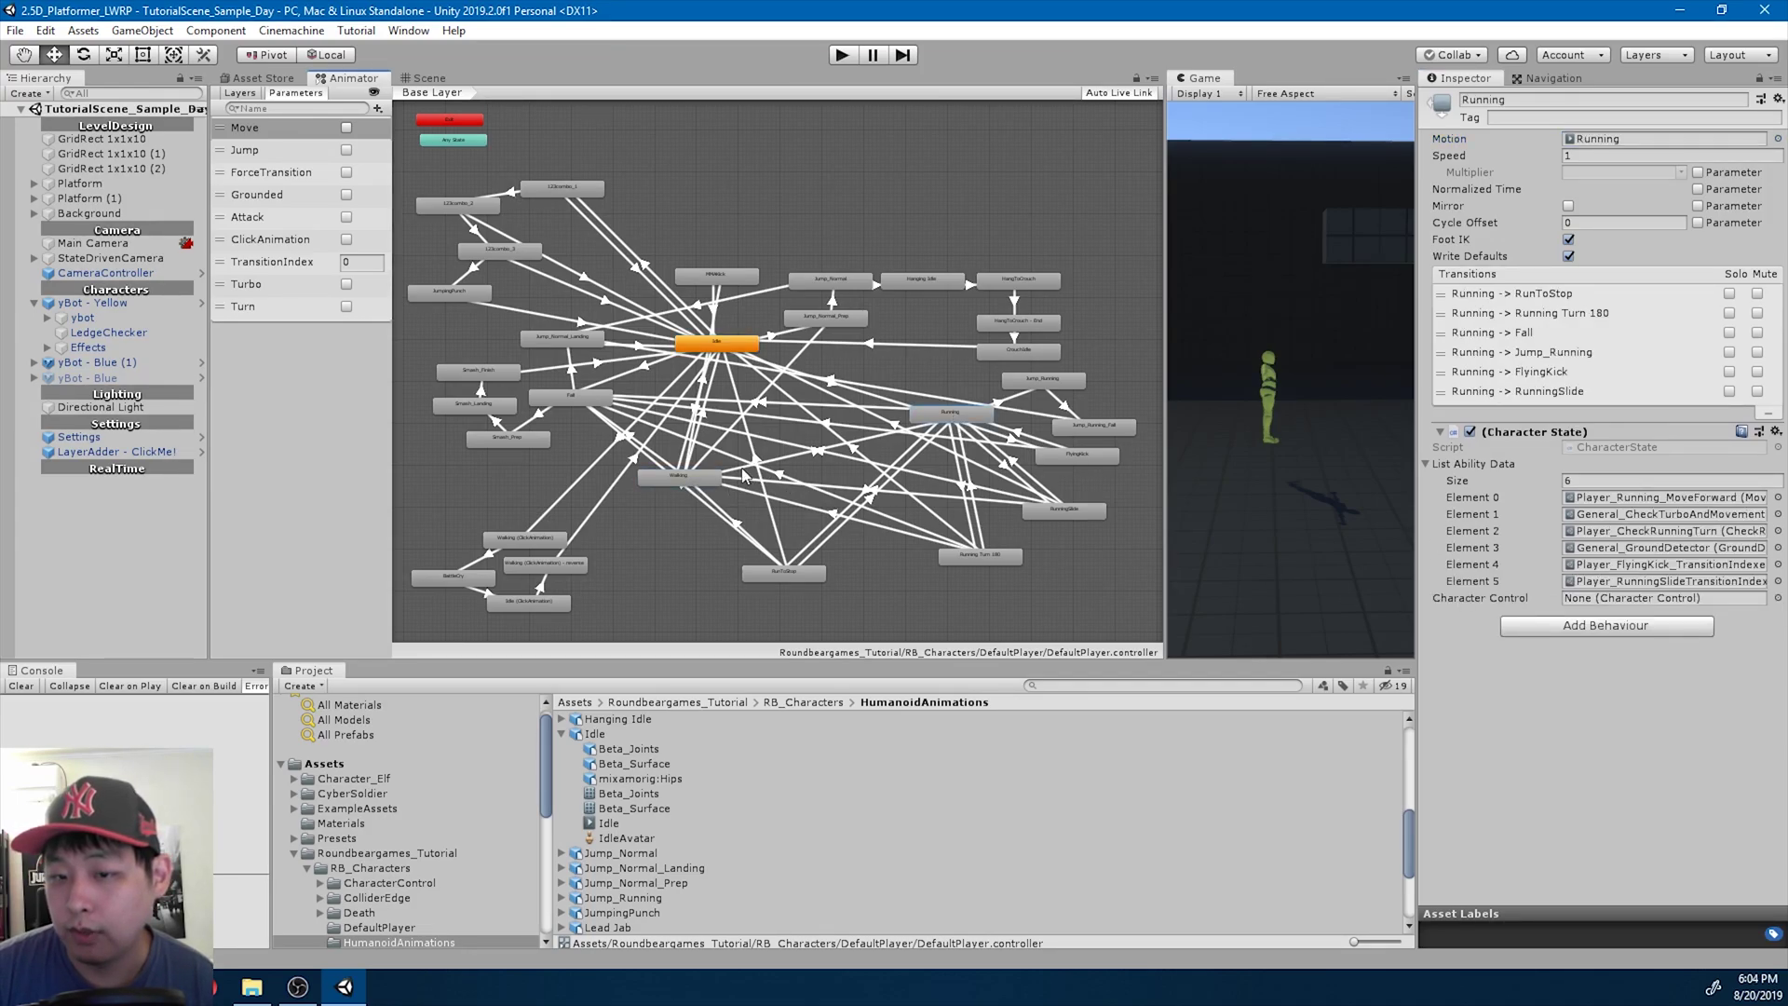
left_click(701, 479)
left_click(938, 425)
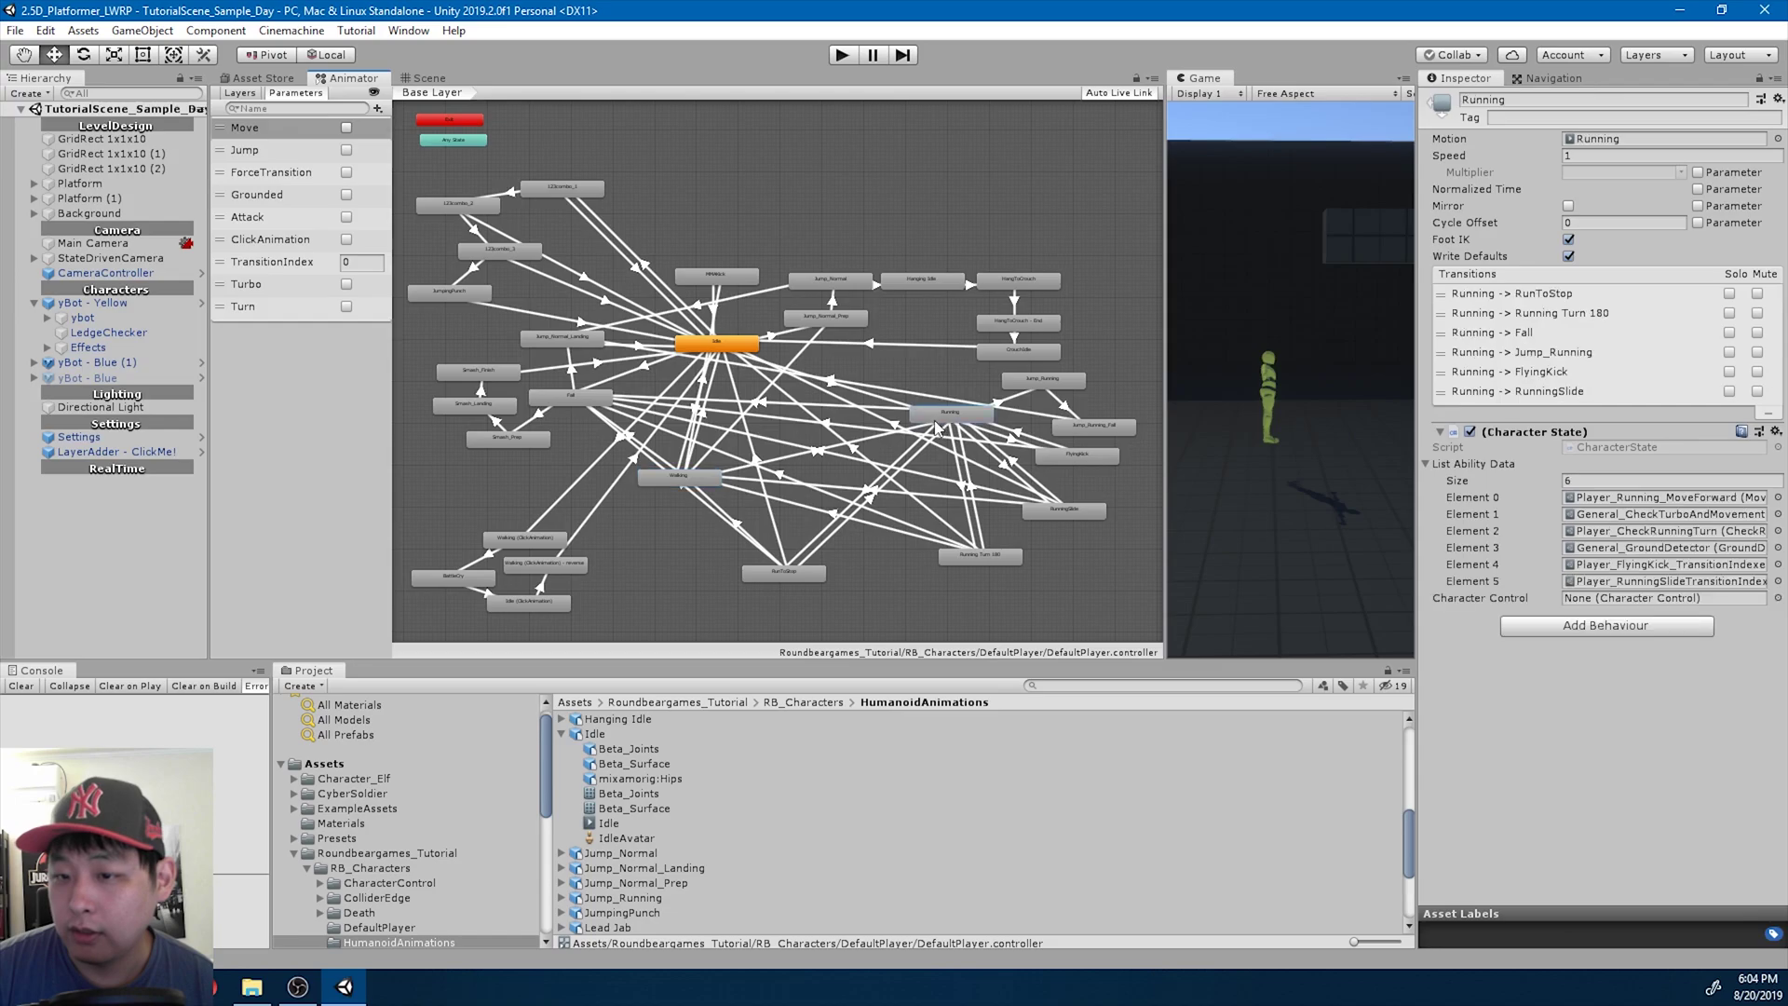
left_click(693, 481)
Review Running's transitions, then inspect the Jump_Running and HangToCrouch - End states
left_click(934, 434)
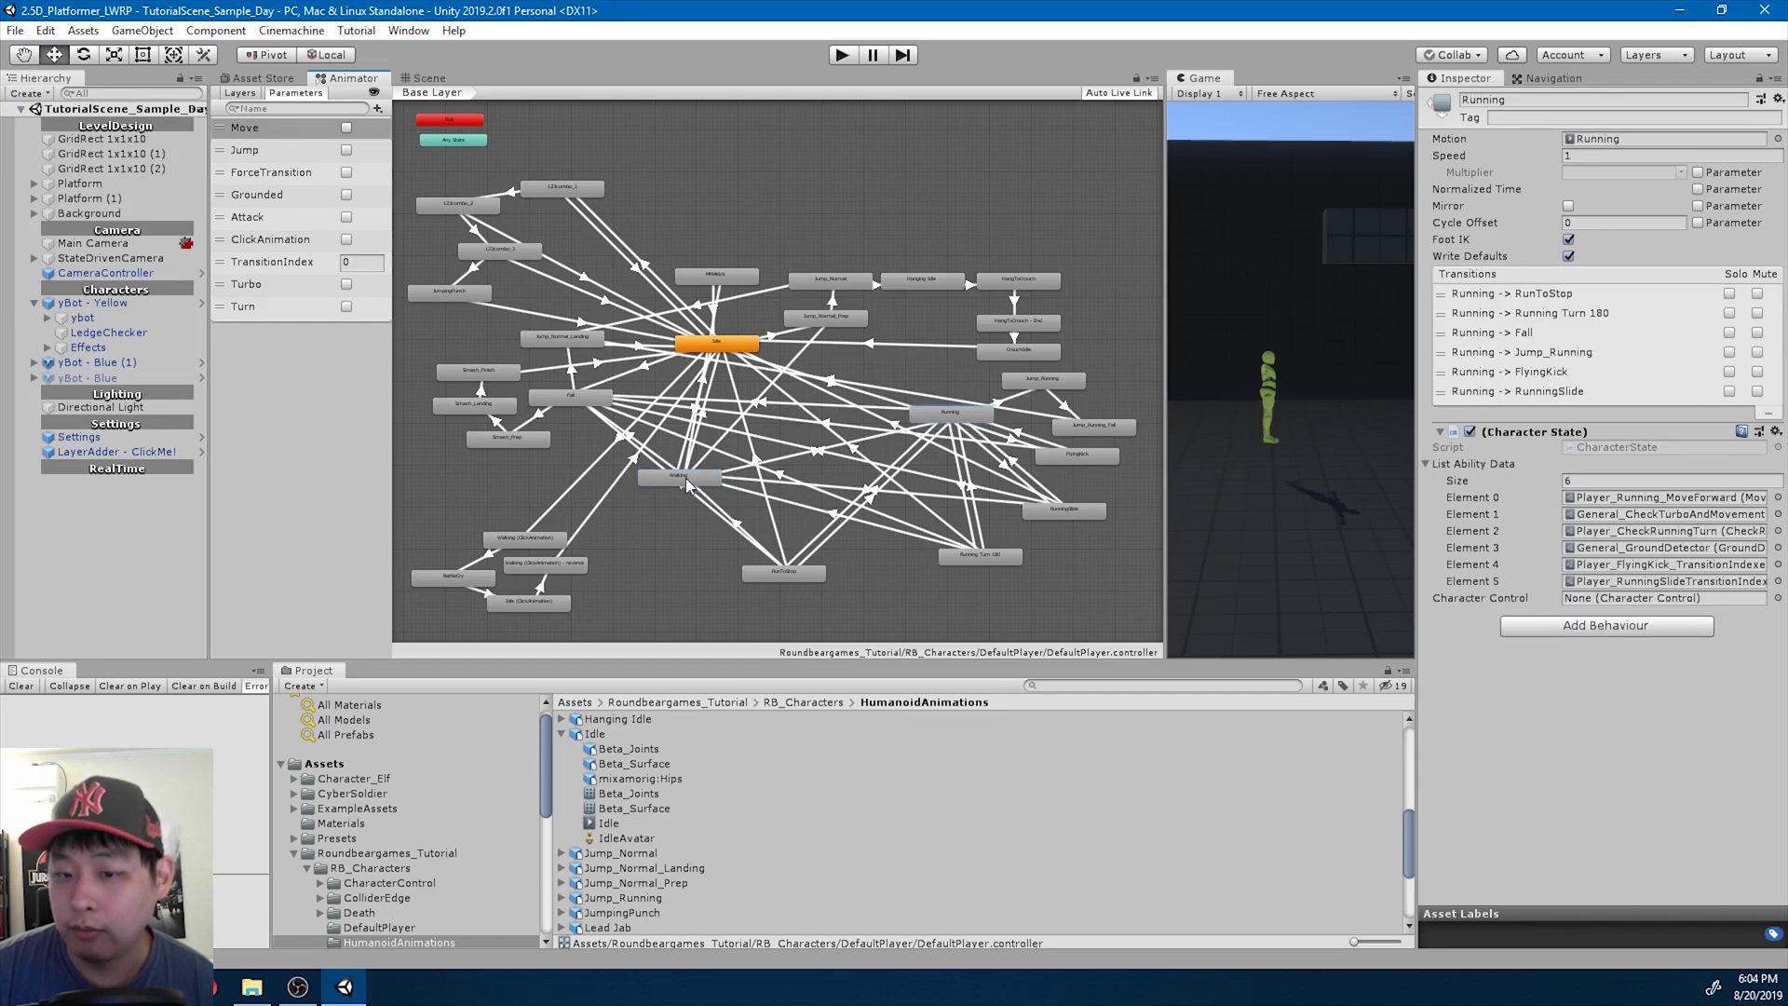
left_click(689, 480)
left_click(939, 427)
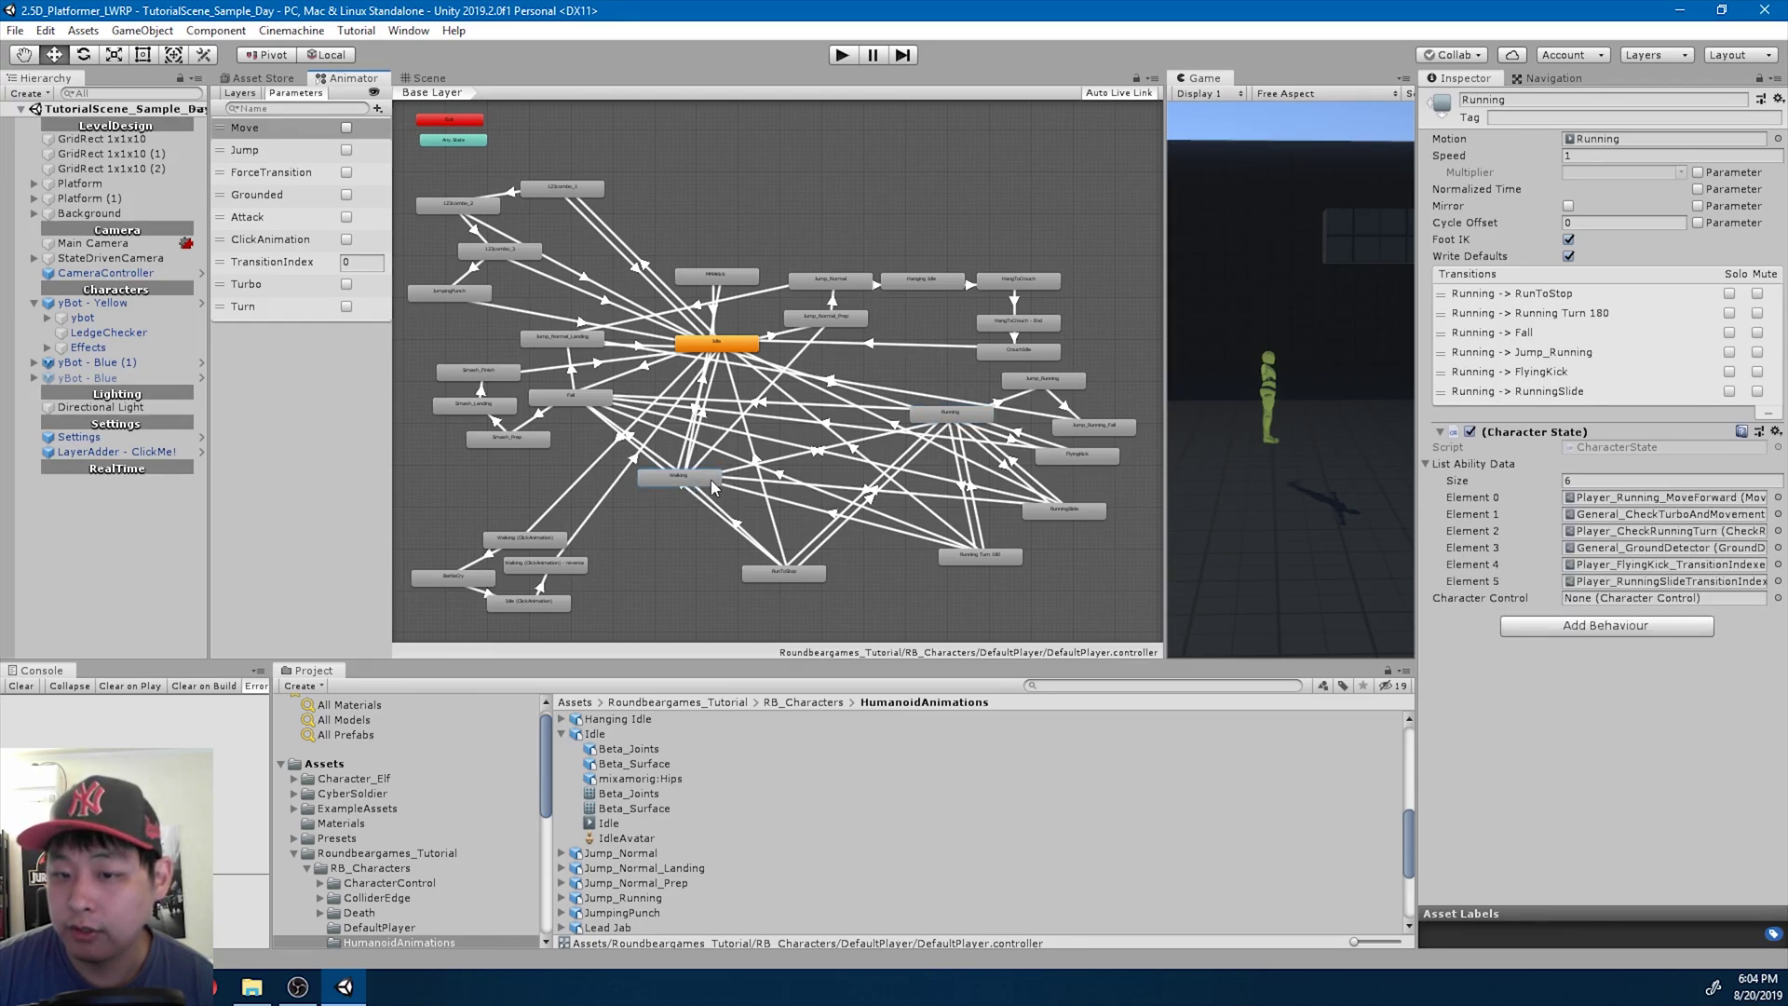
left_click(950, 419)
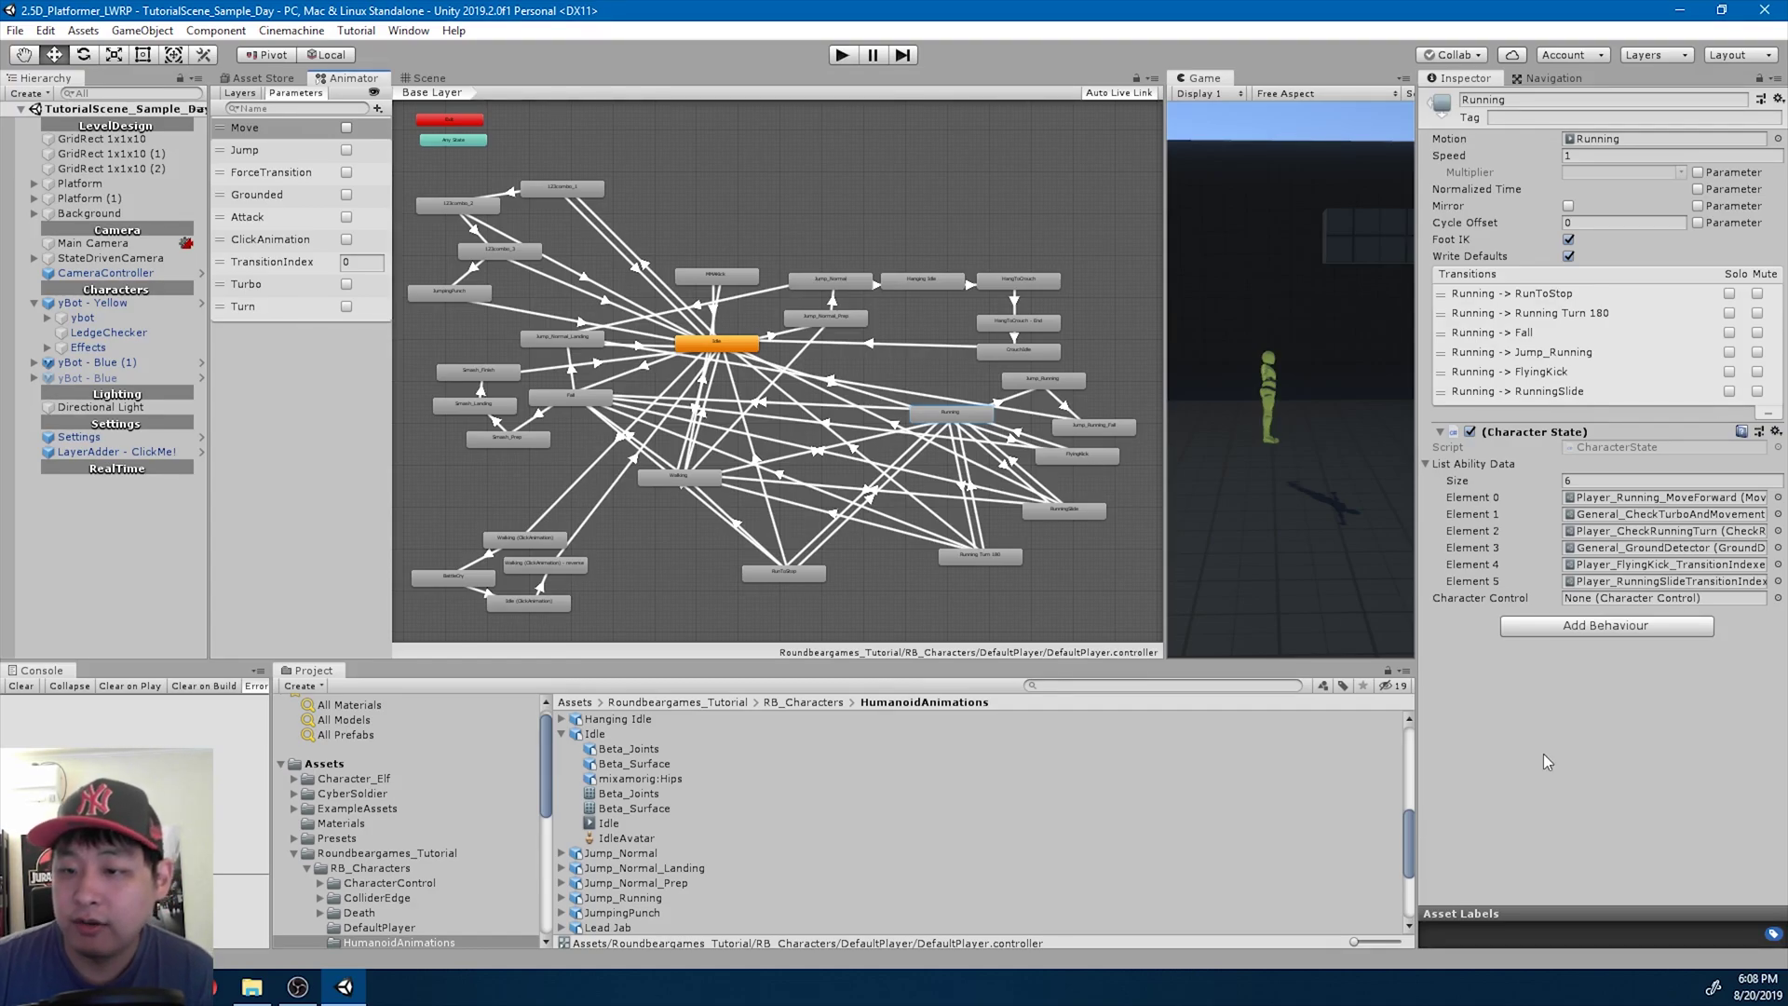
left_click(1036, 386)
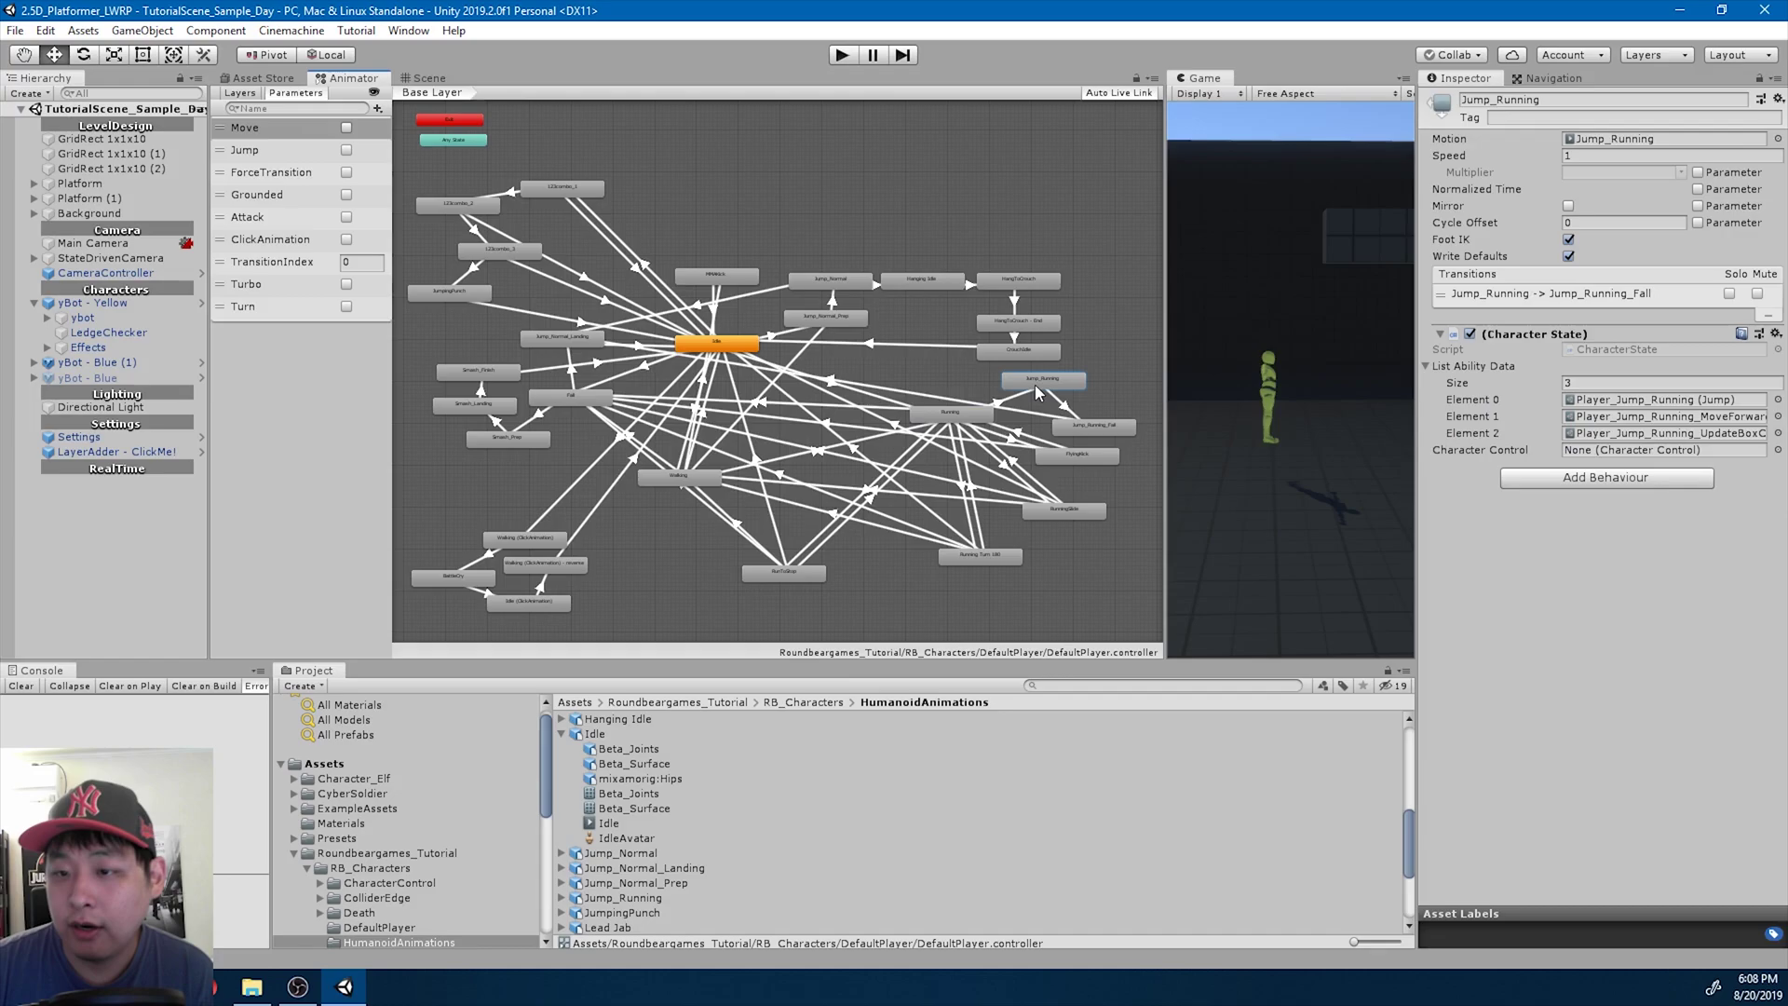
left_click(1025, 321)
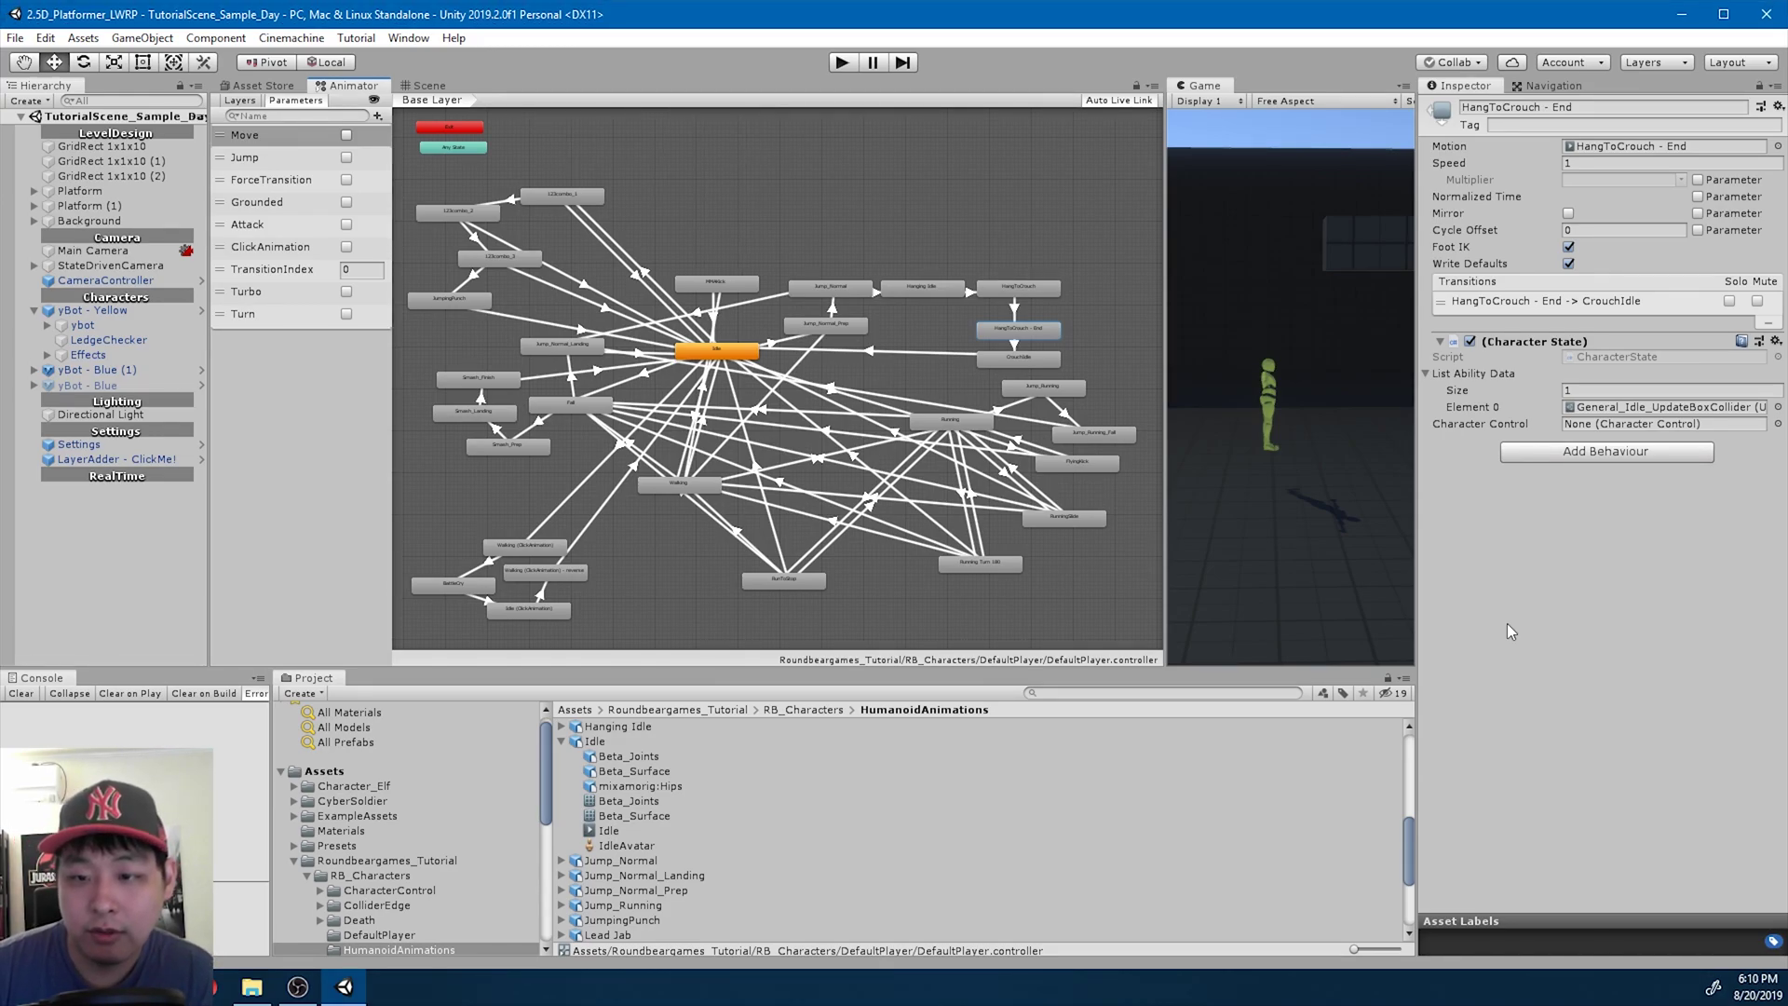
left_click(33, 370)
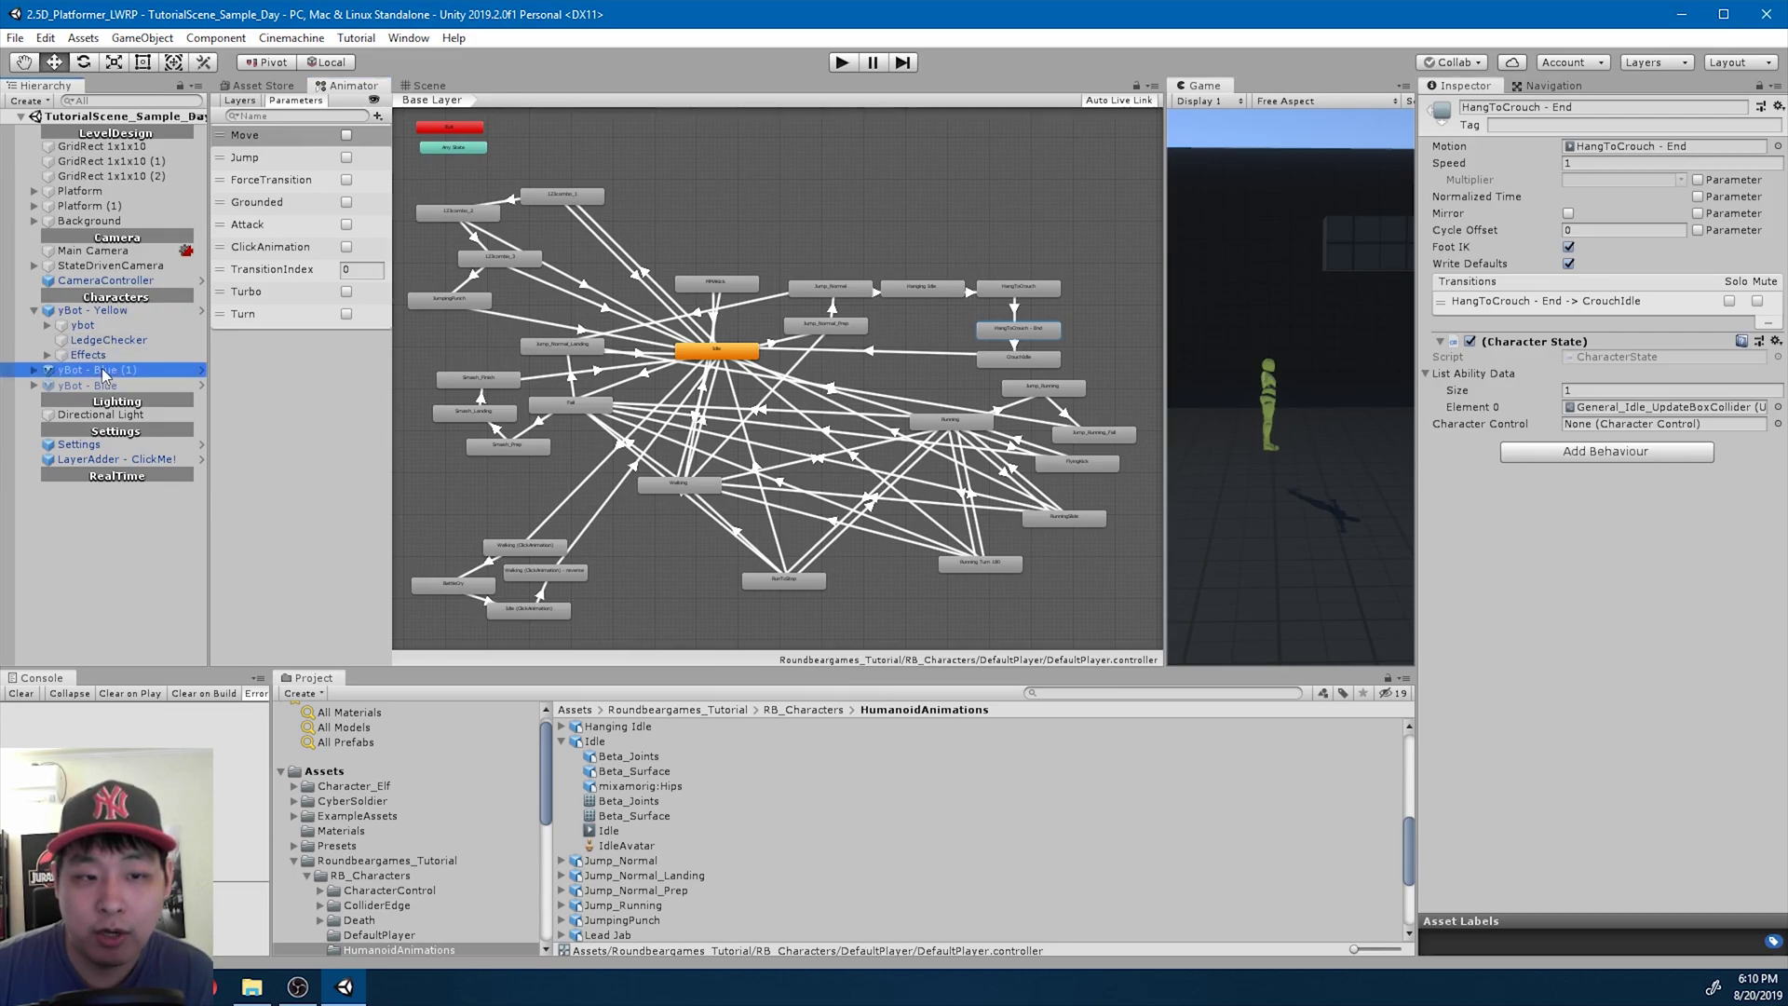
left_click(34, 371)
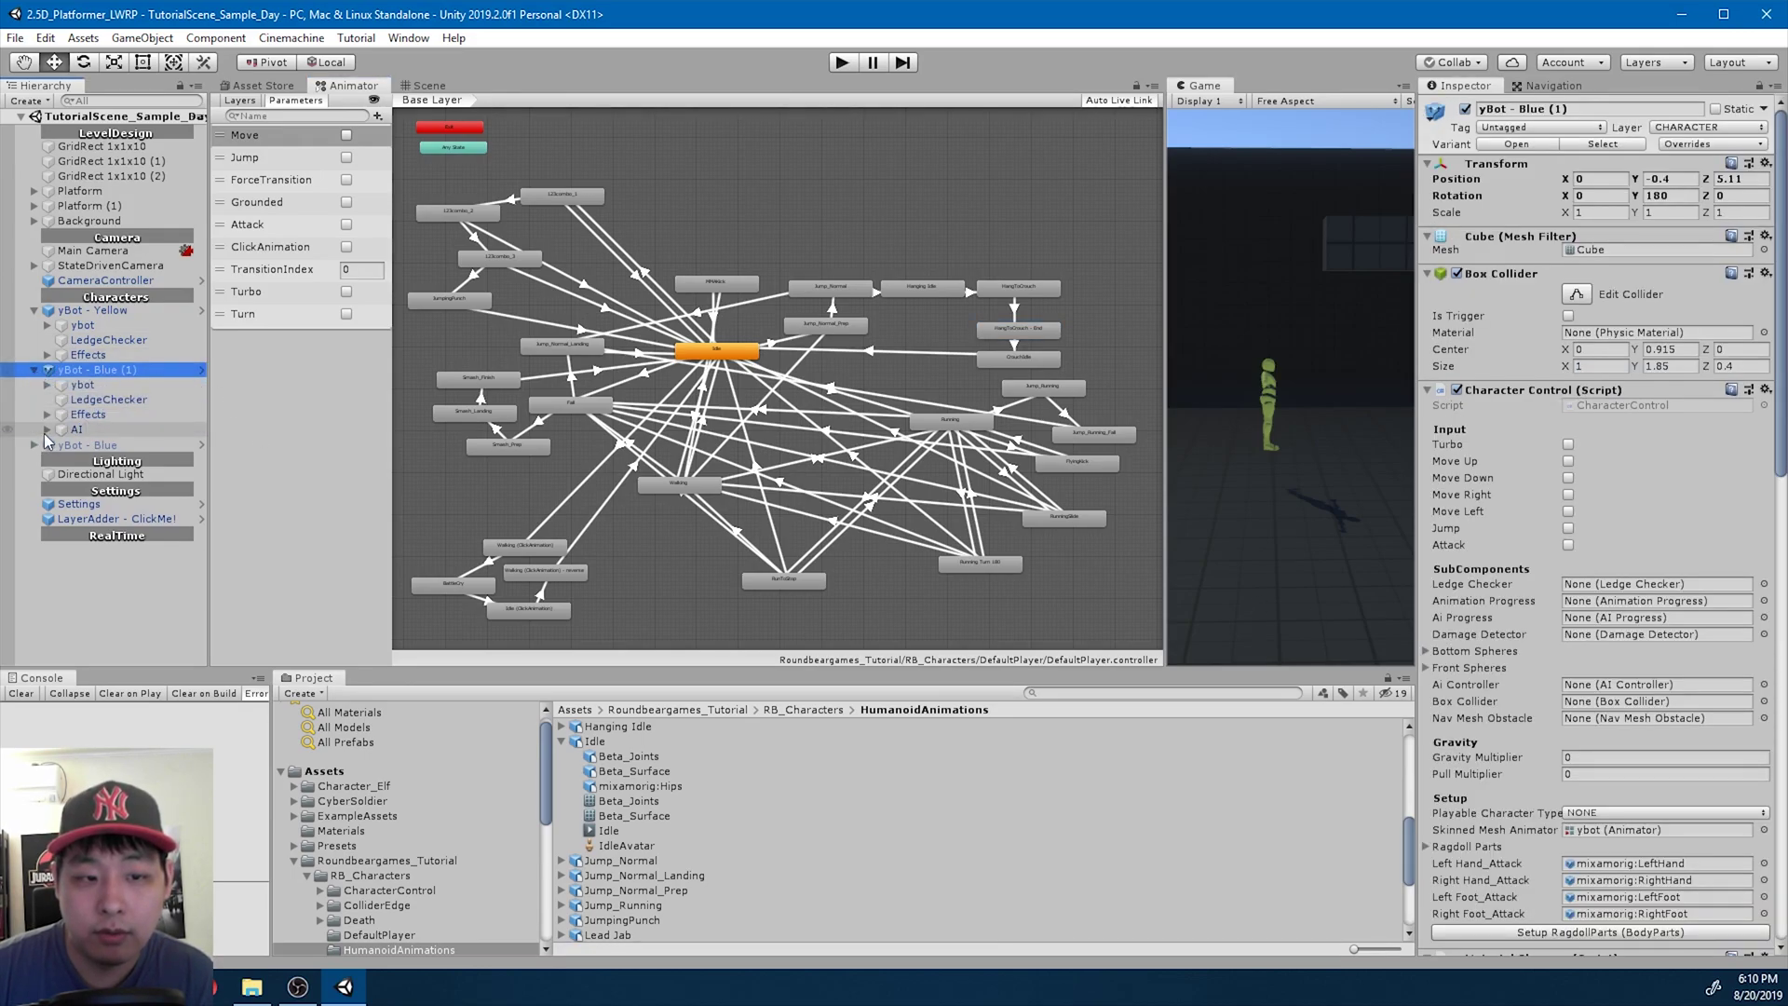
left_click(46, 431)
left_click(119, 445)
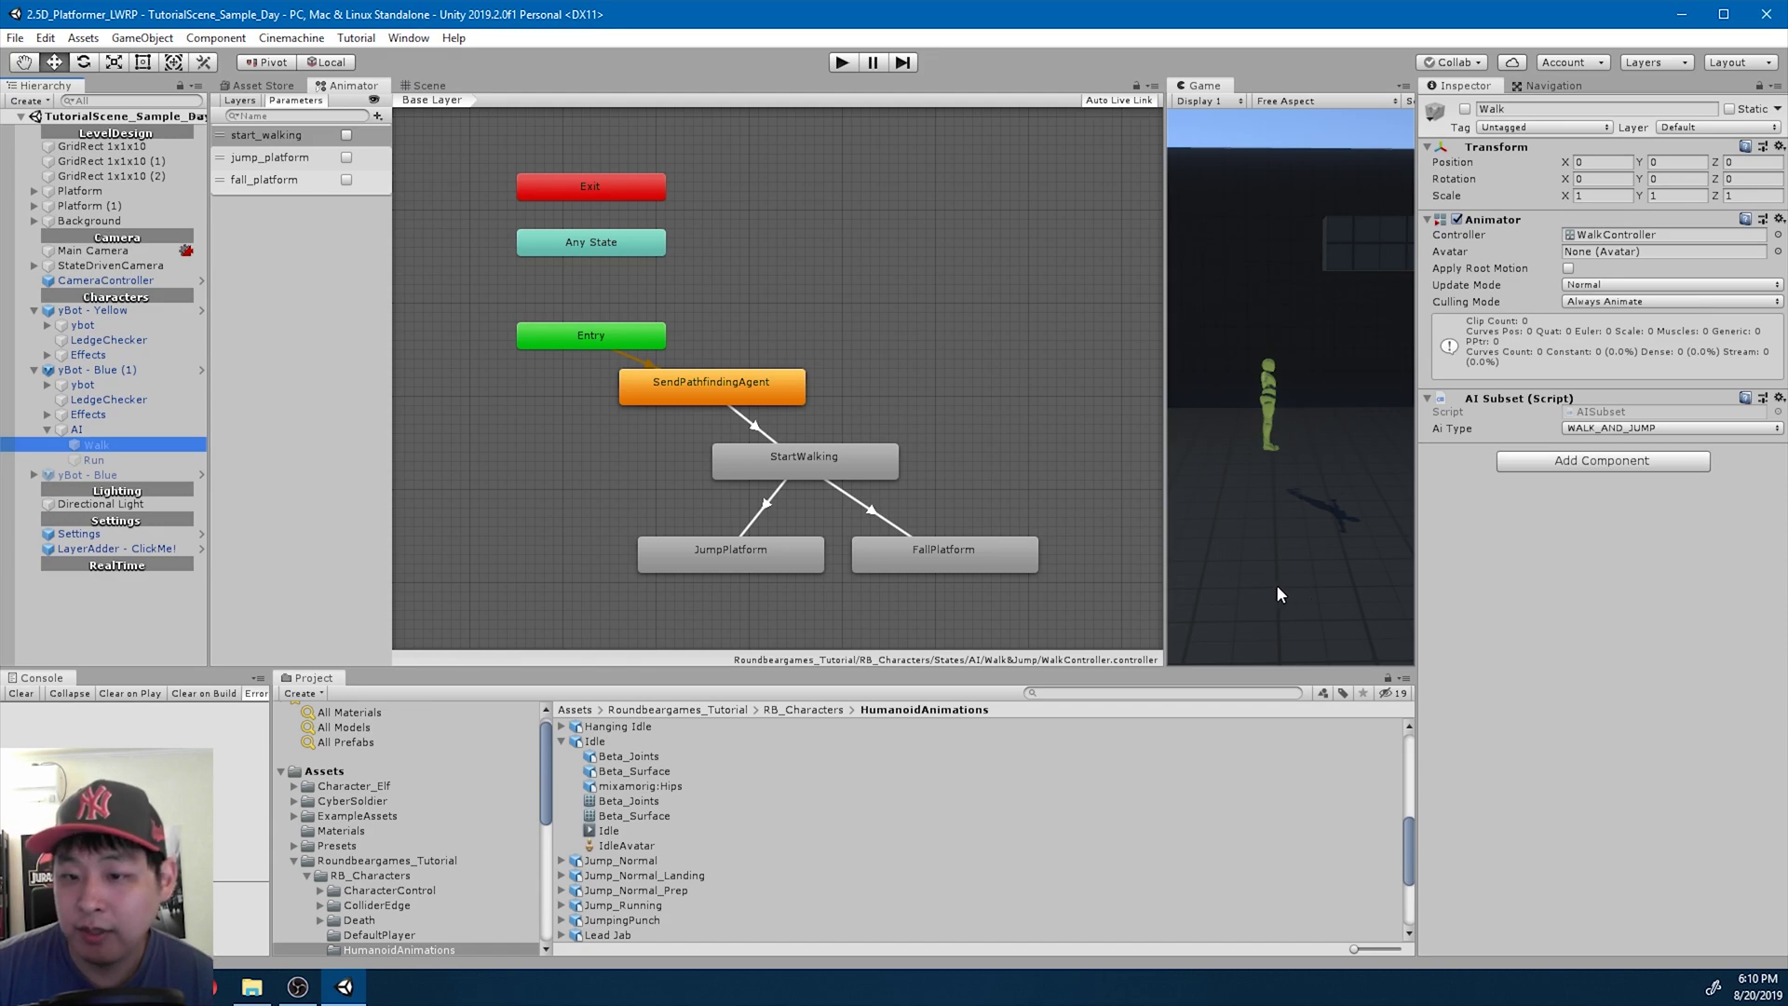
left_click(836, 472)
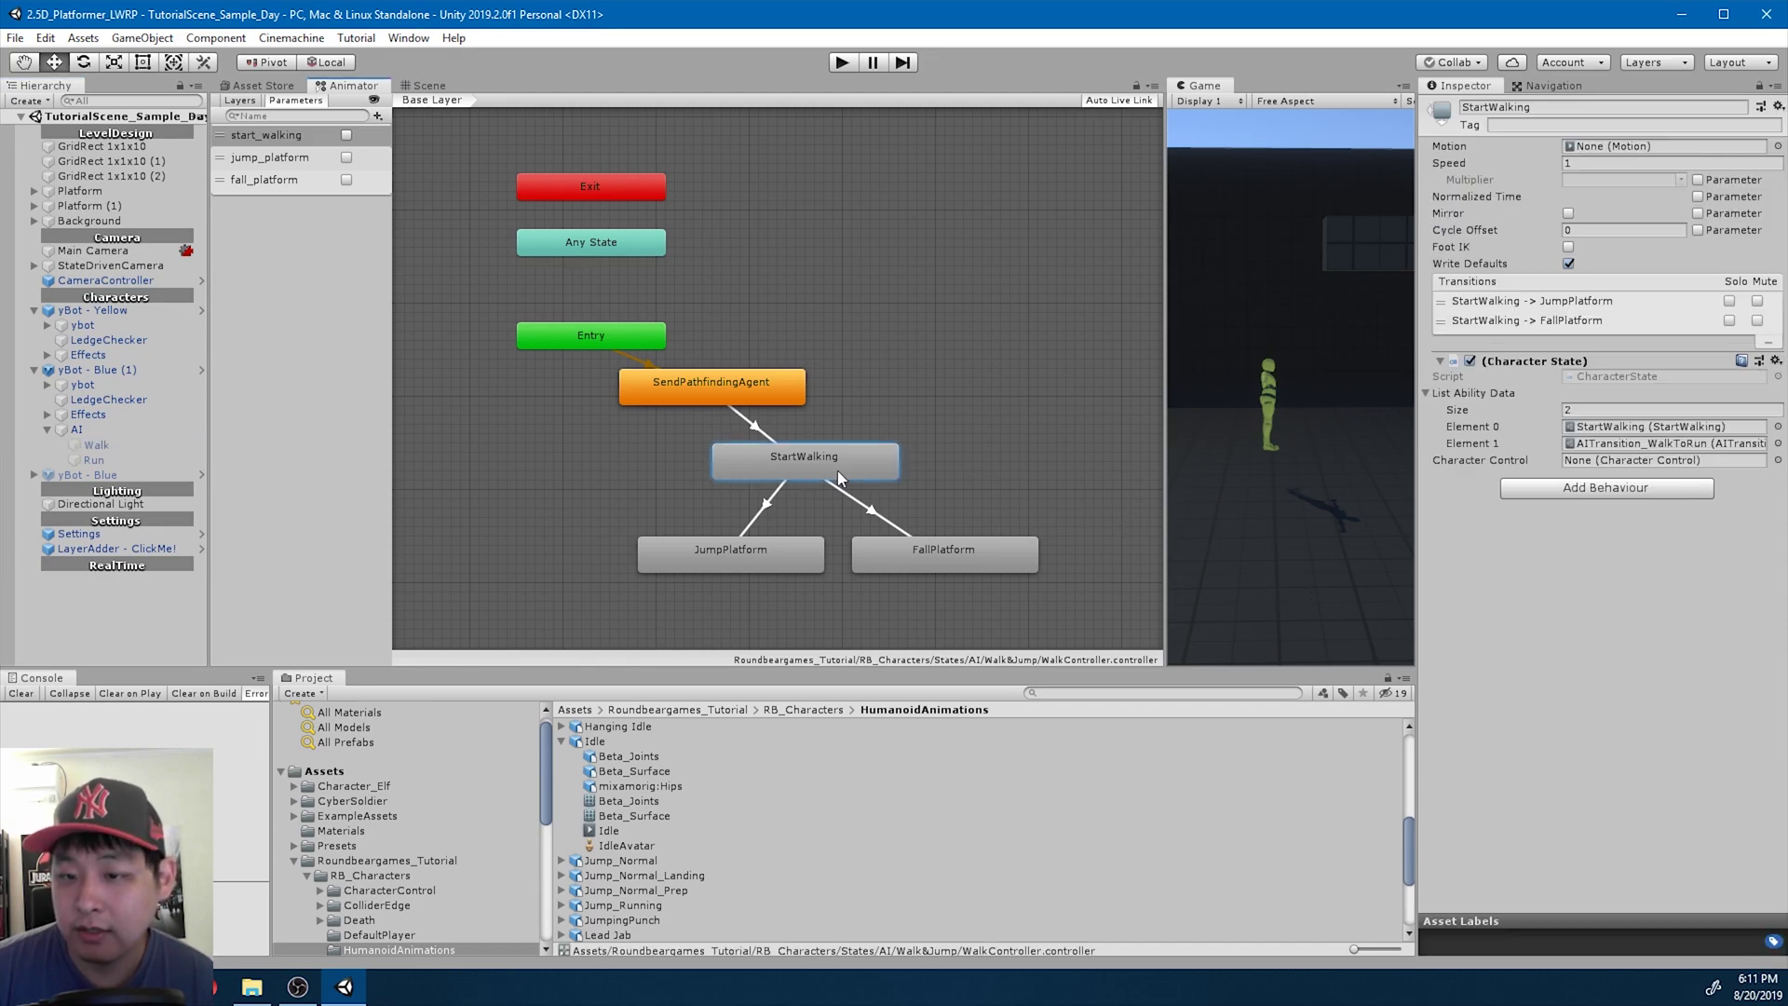
left_click(960, 551)
left_click(795, 466)
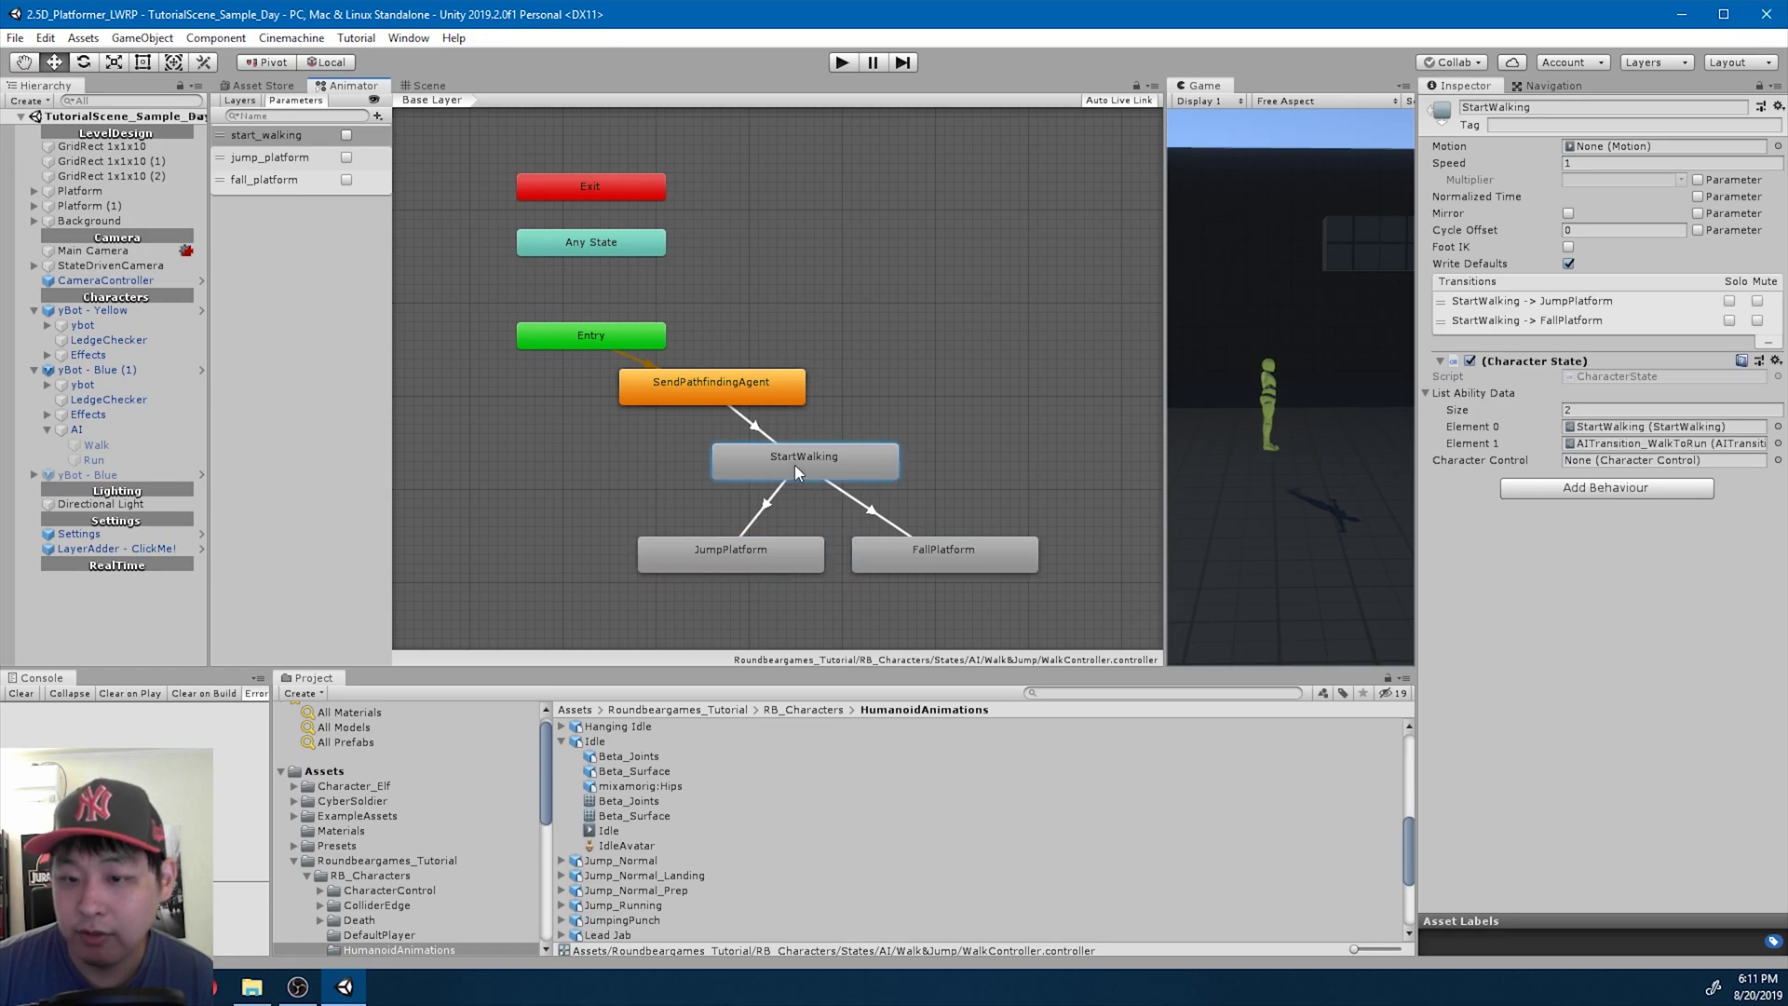
left_click(937, 557)
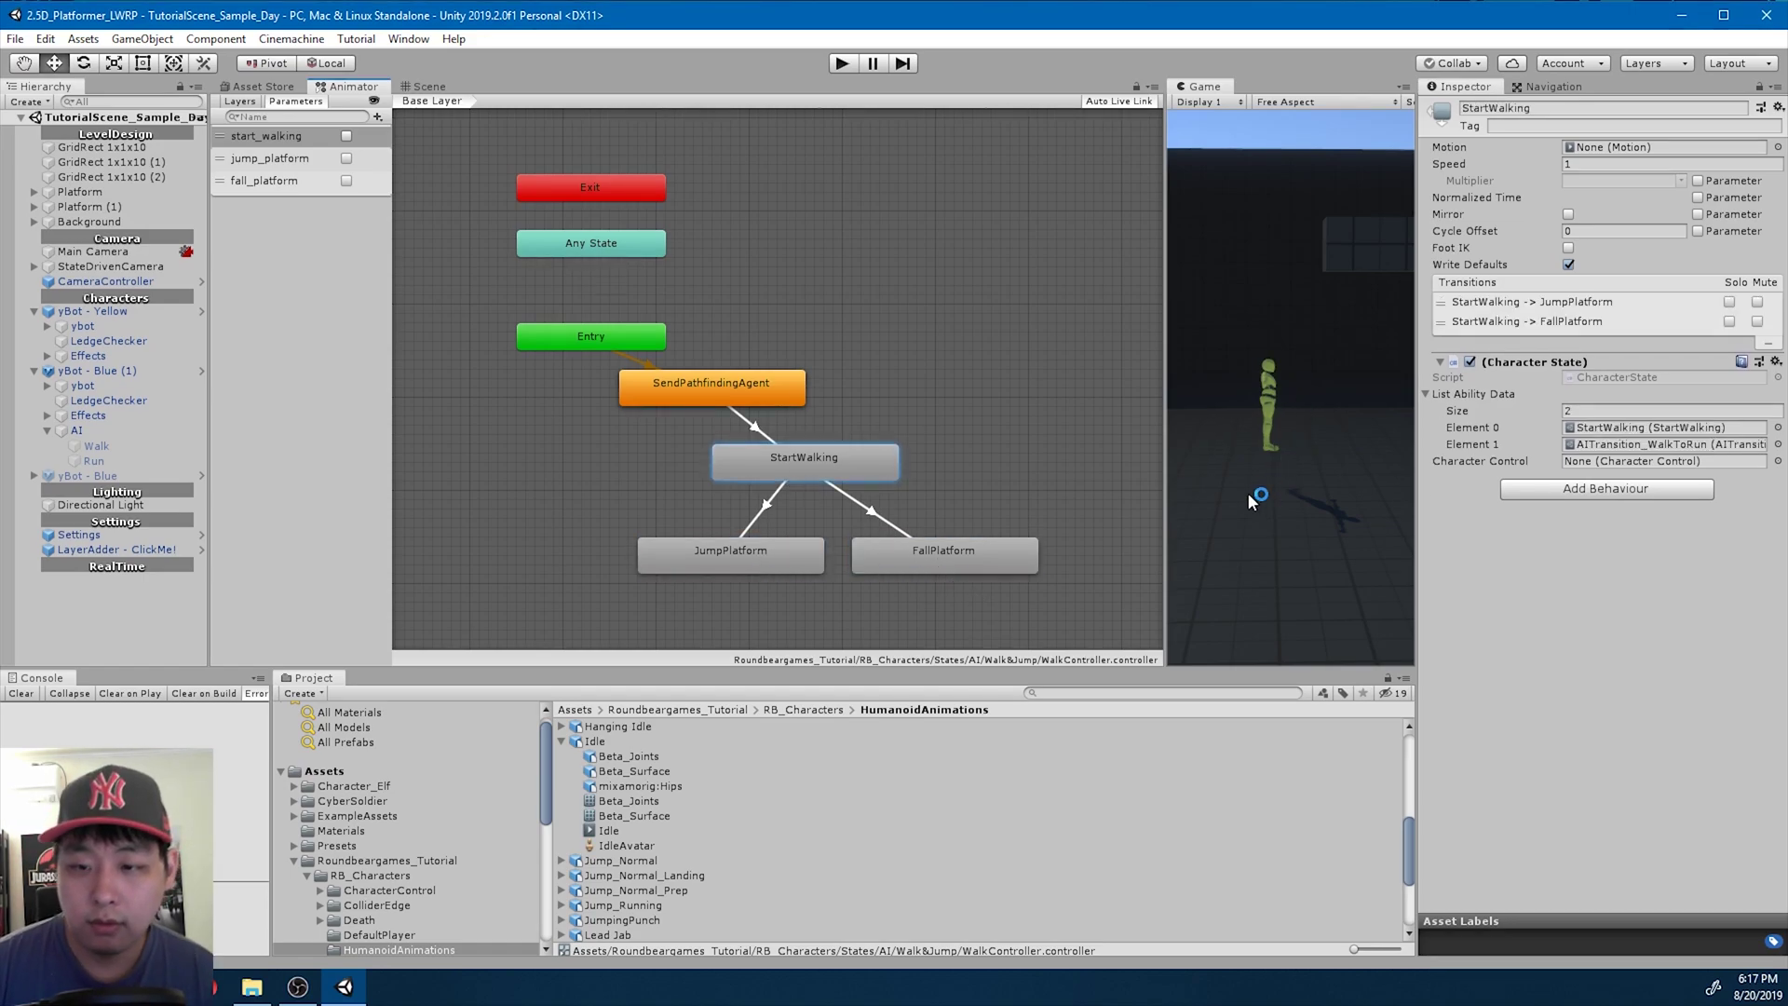
Launch Paint from the Start menu and sketch a stick figure
key("super")
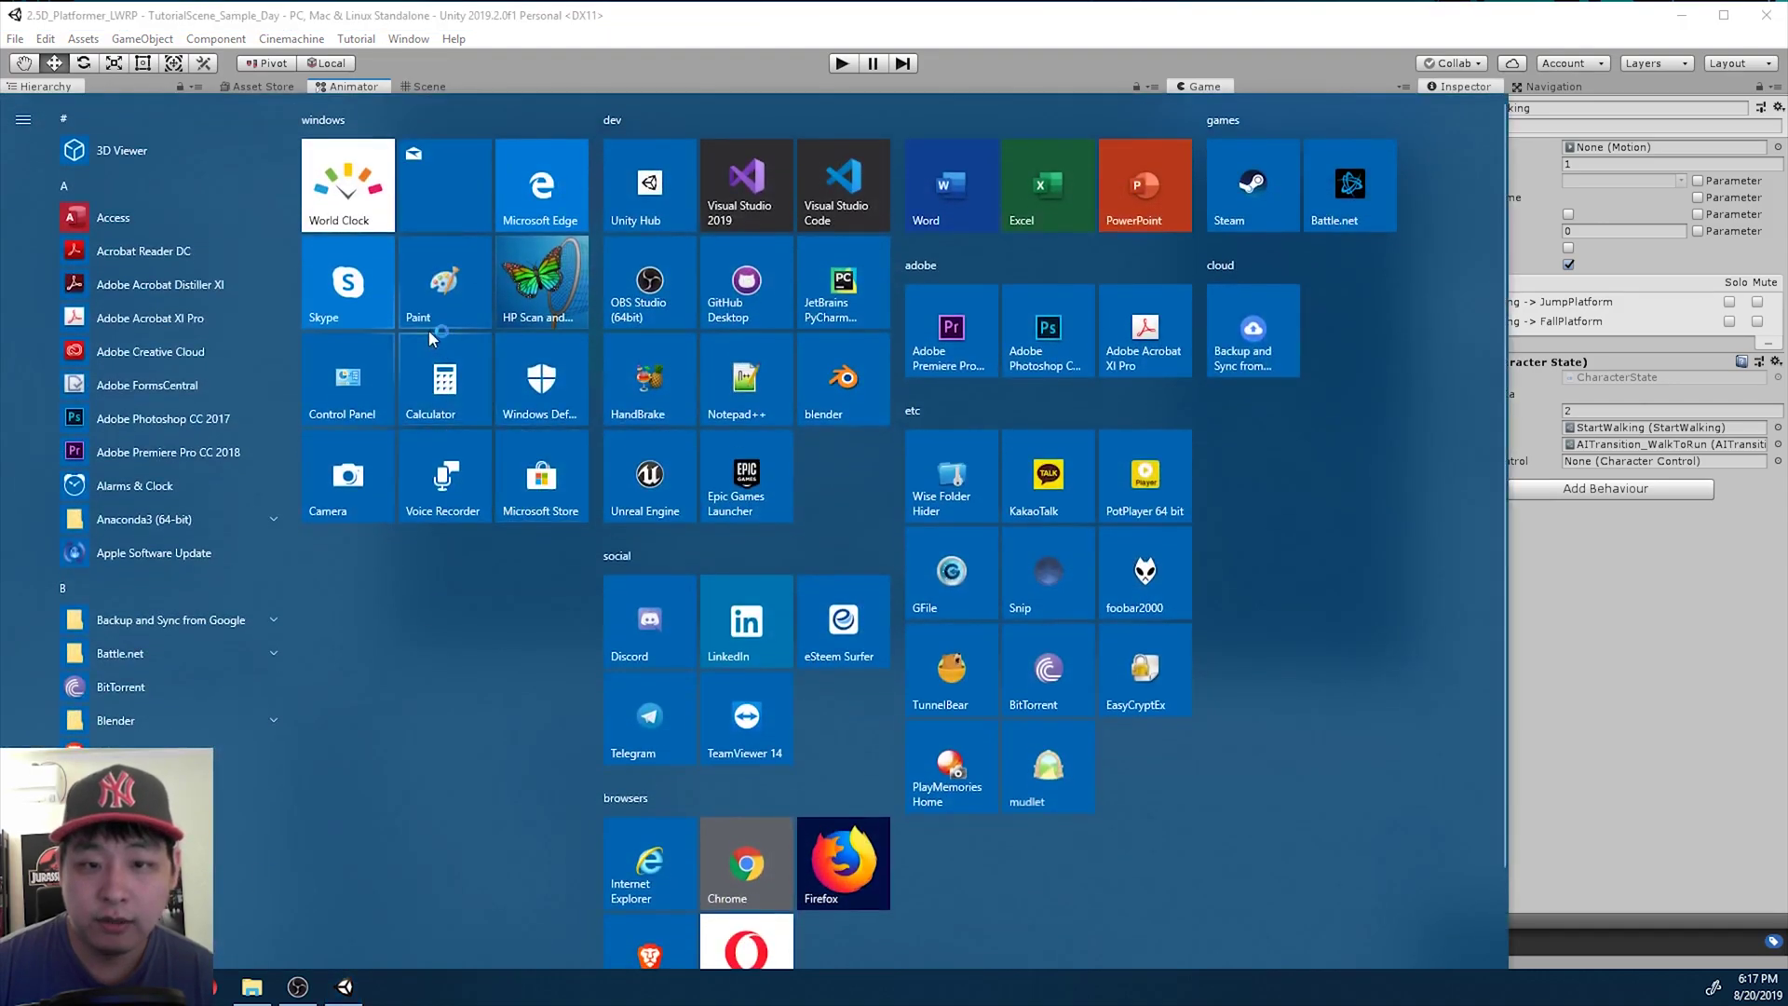
left_click(434, 291)
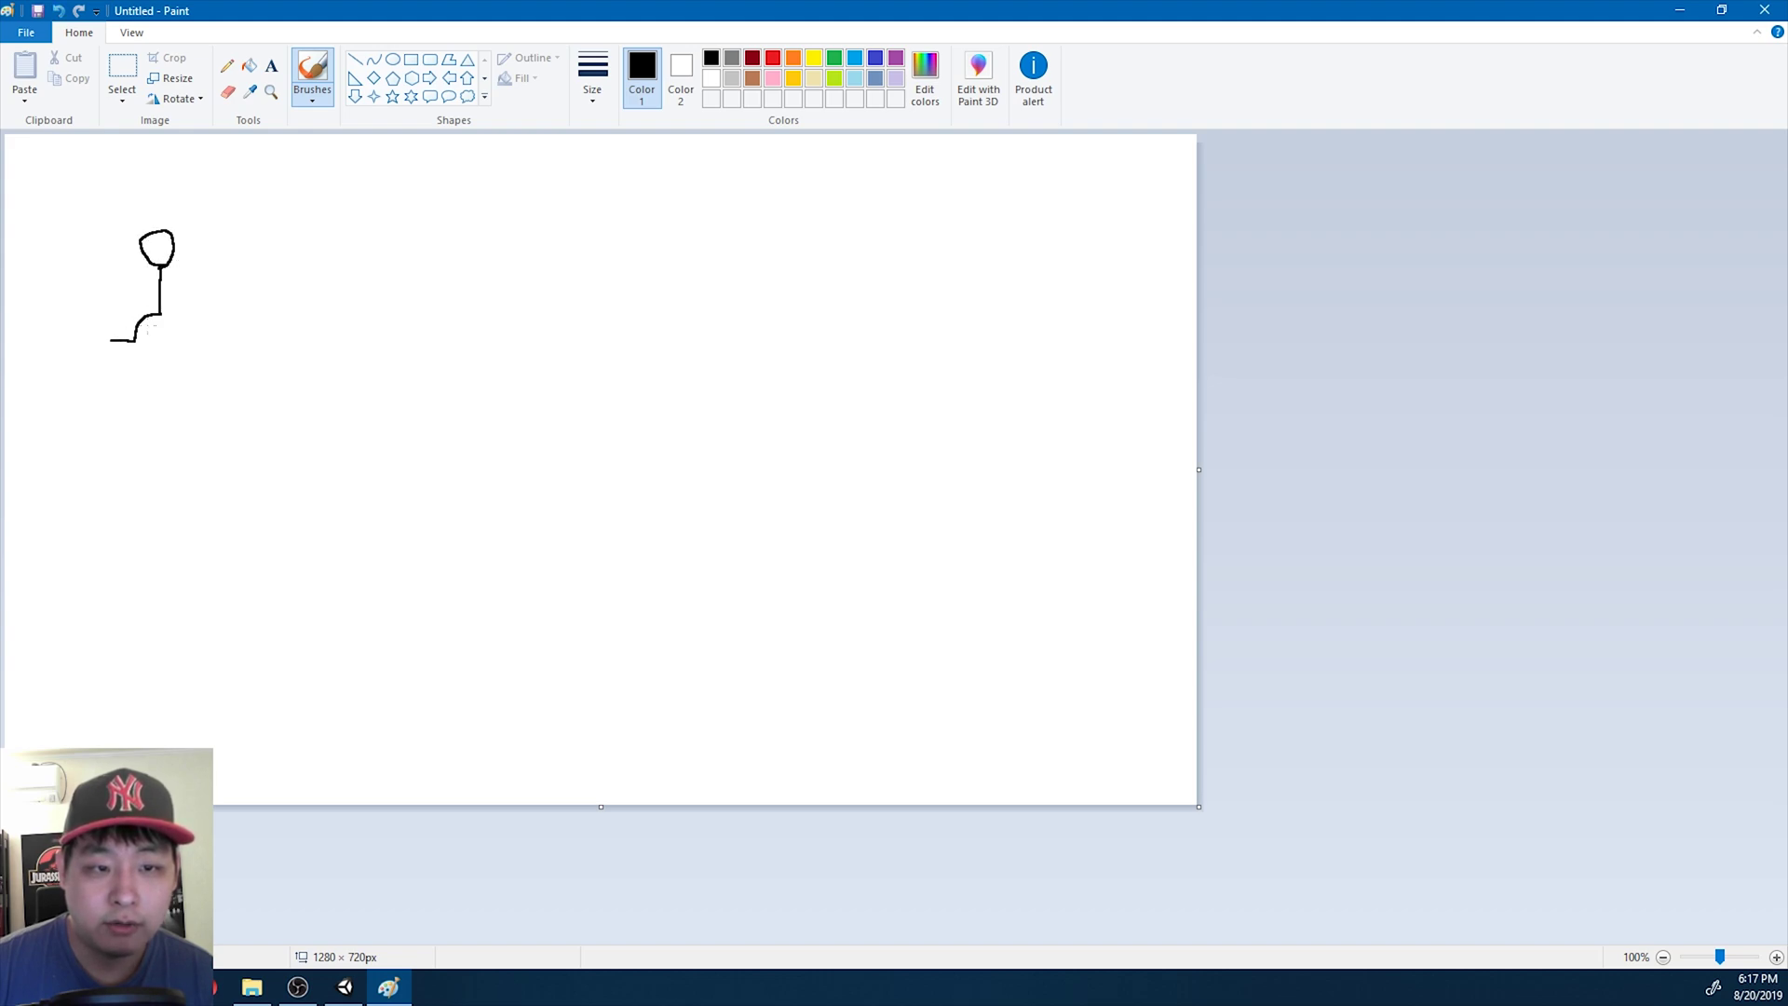
left_click_drag(172, 346, 194, 346)
left_click_drag(122, 288, 193, 300)
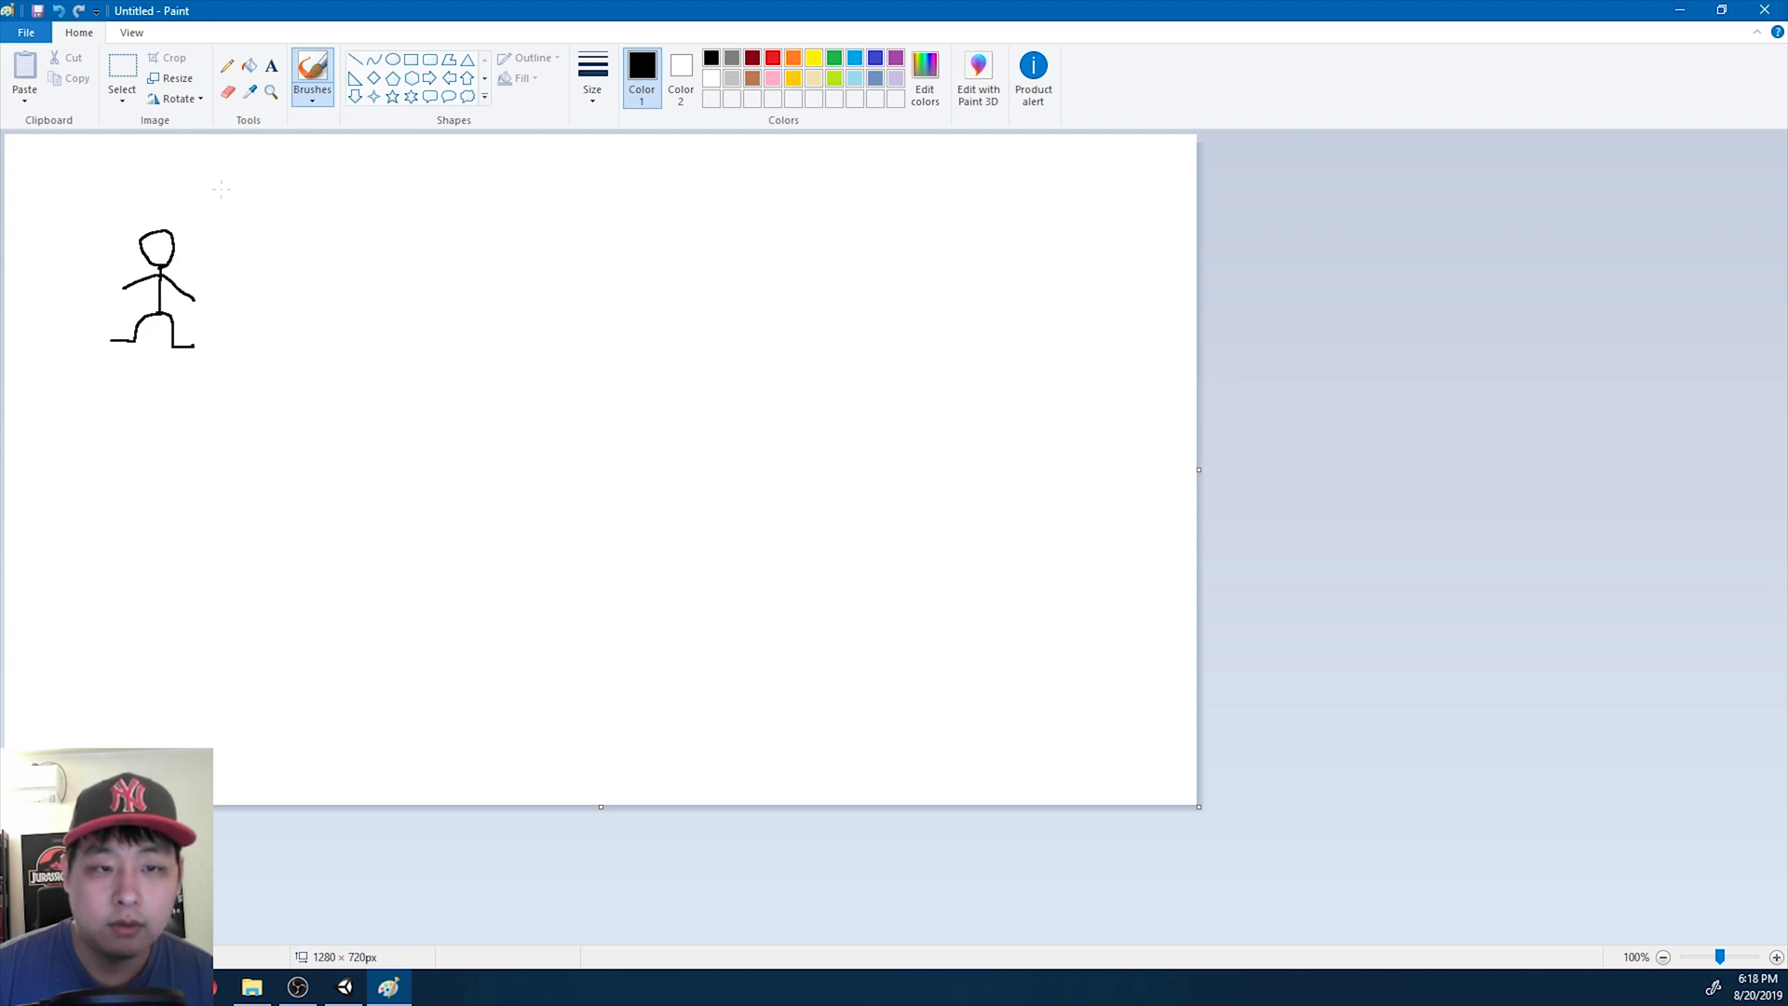
Draw three state boxes joined in a loop by curved arrows
mouse_move(197, 182)
left_mouse_down()
mouse_move(254, 198)
mouse_move(204, 171)
left_mouse_up()
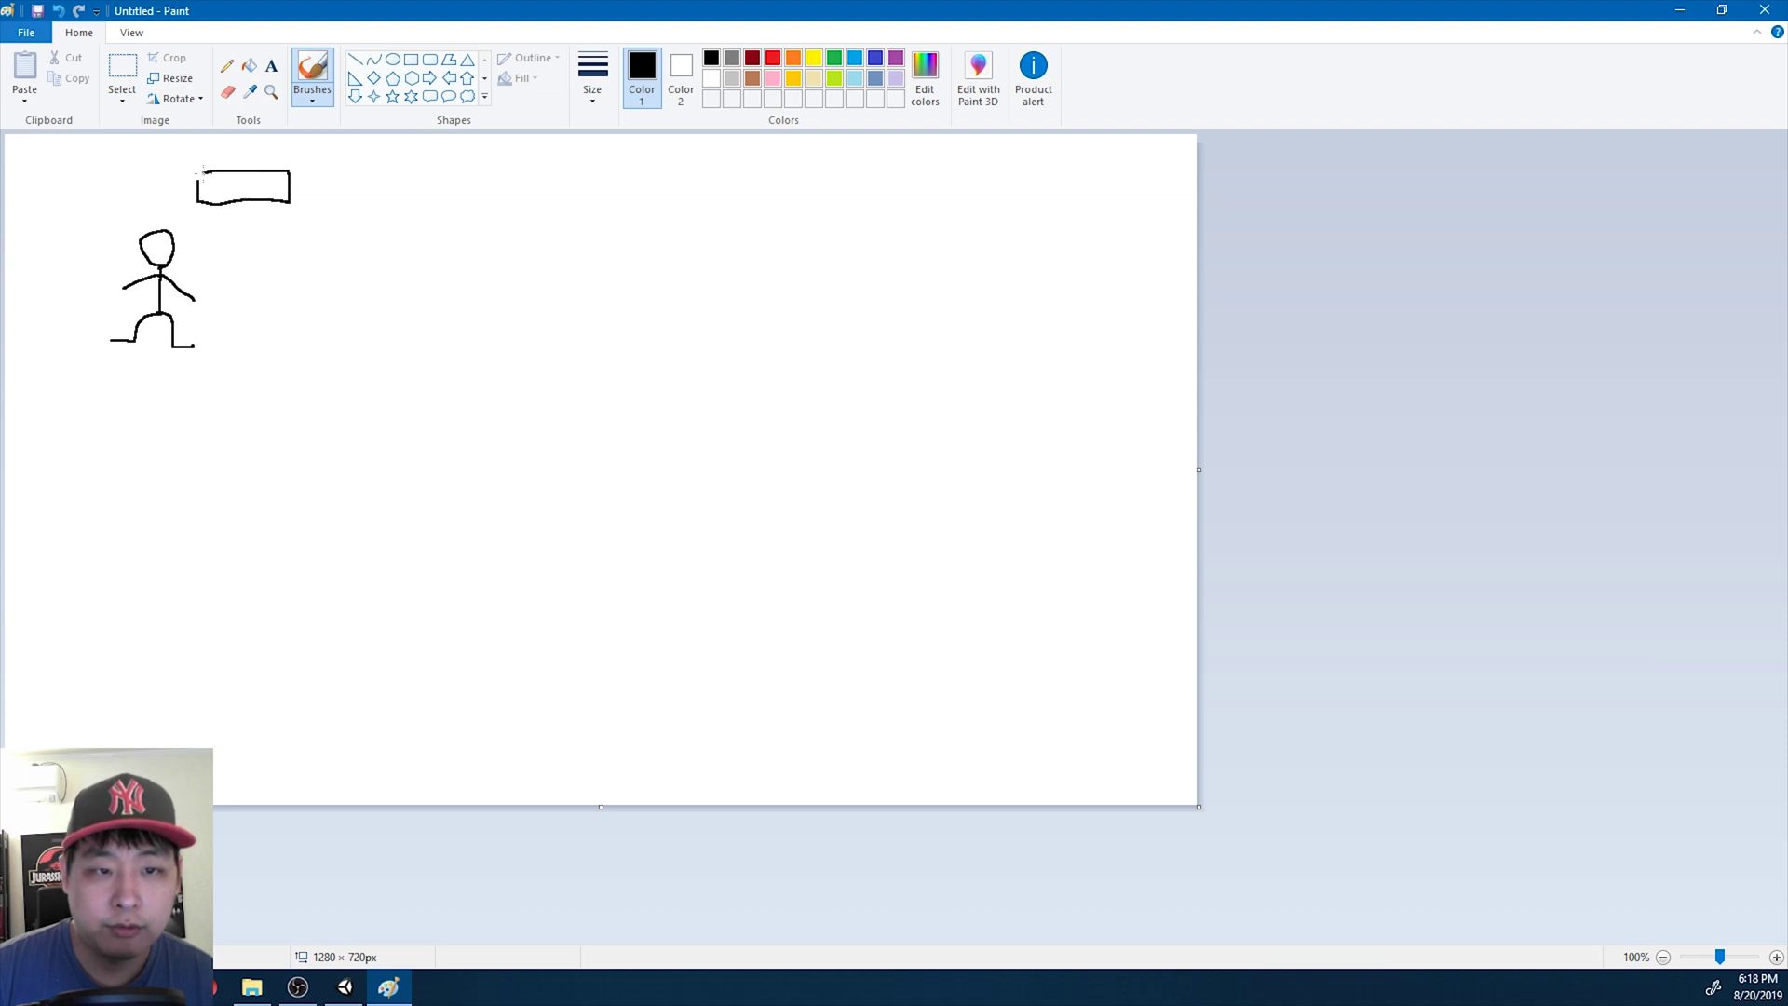
left_click_drag(328, 184, 341, 246)
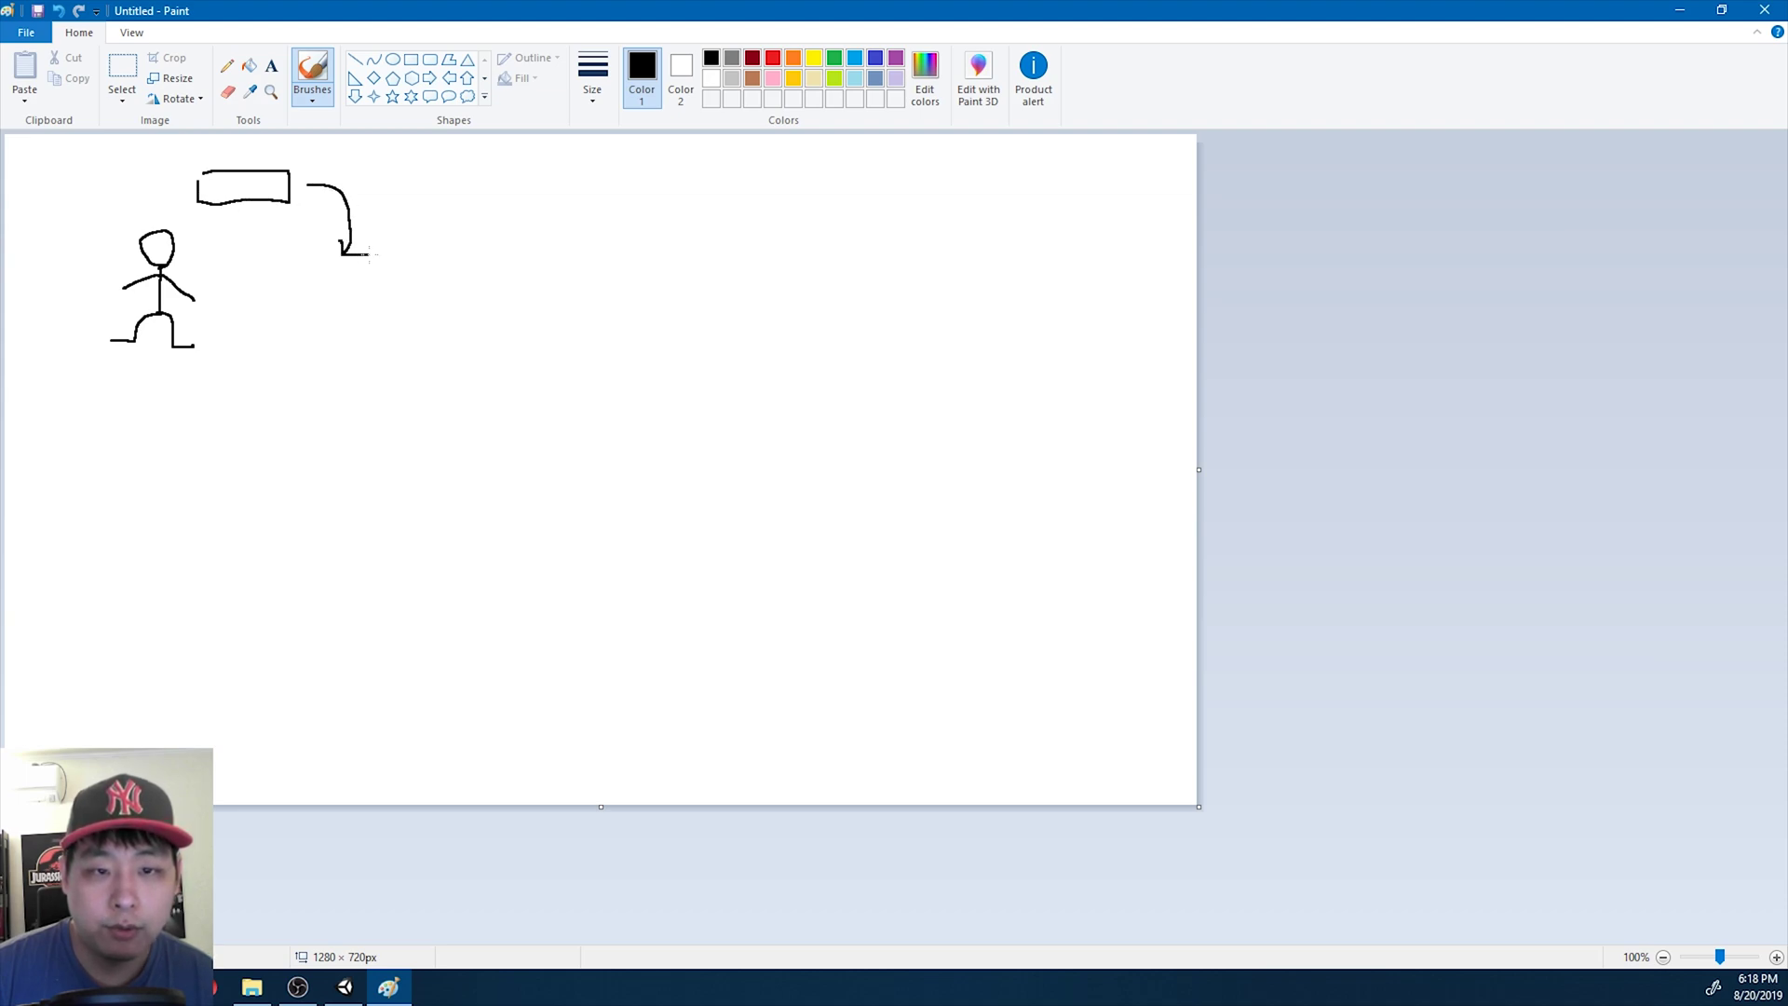
mouse_move(244, 313)
left_mouse_down()
mouse_move(374, 311)
mouse_move(260, 279)
left_mouse_up()
left_click_drag(401, 188, 400, 224)
left_click_drag(395, 294, 468, 259)
left_click_drag(412, 172, 302, 161)
left_click_drag(264, 268, 212, 223)
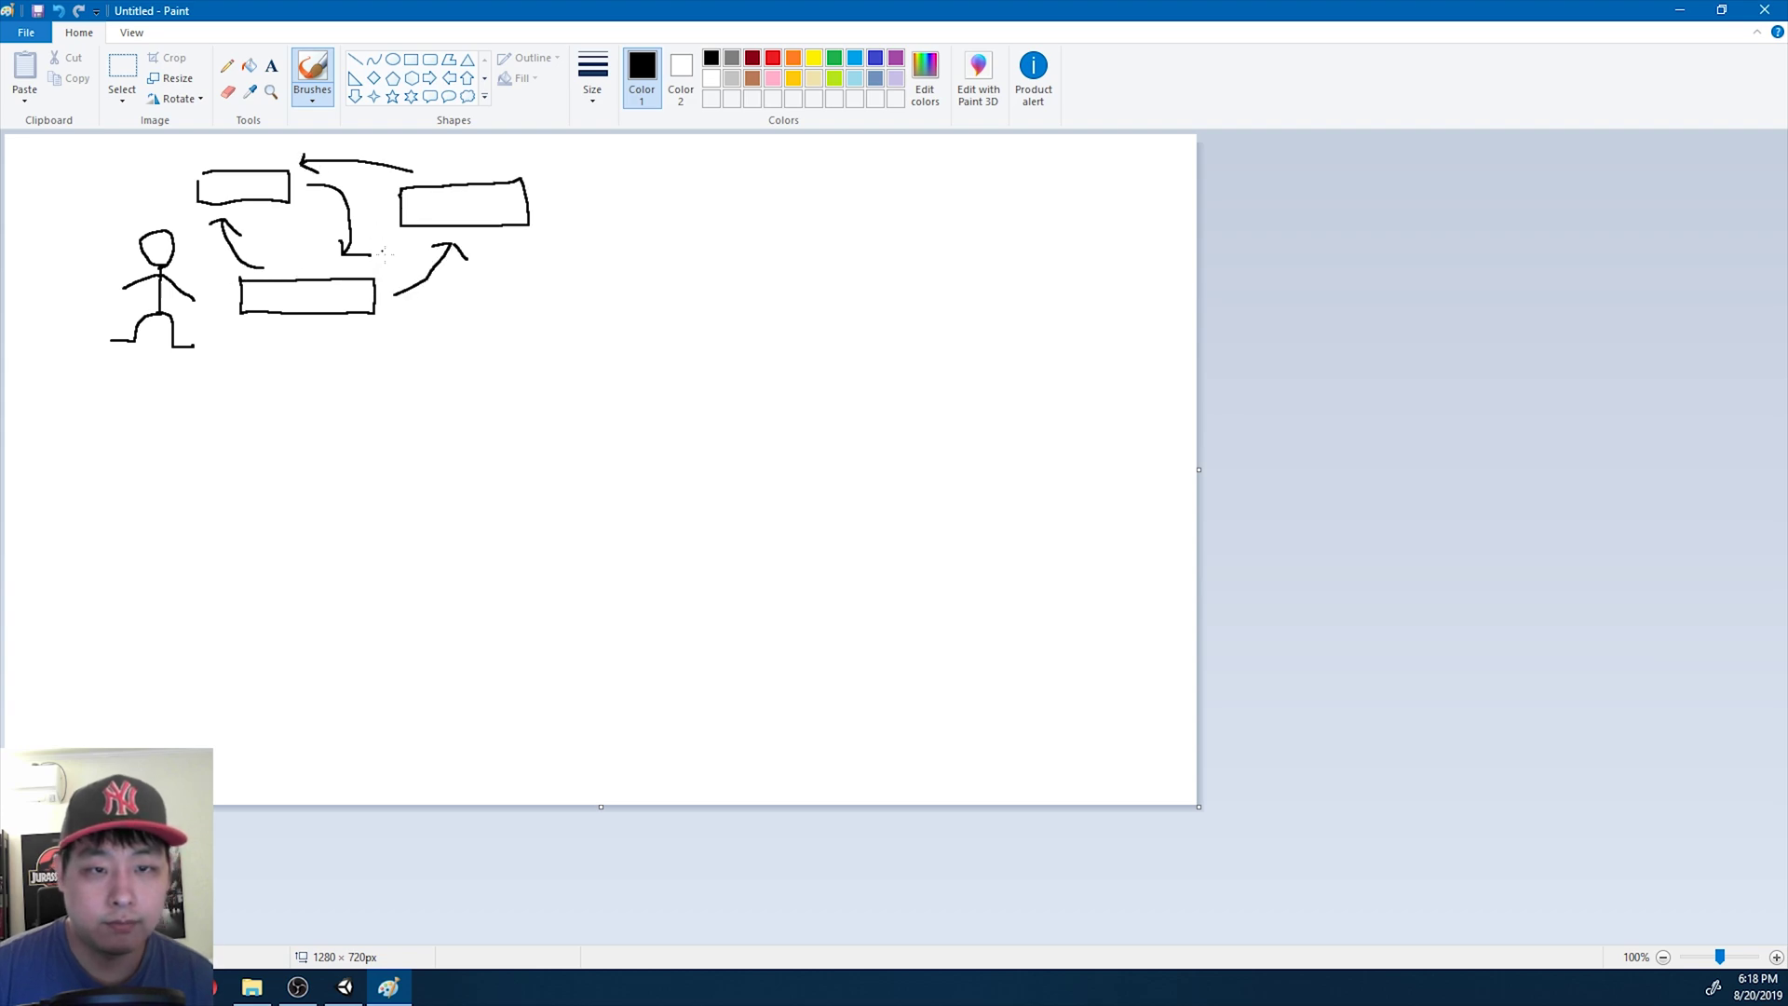
Draw a column of three small squares below, ticking the second
mouse_move(229, 370)
left_mouse_down()
mouse_move(229, 399)
mouse_move(278, 397)
mouse_move(268, 345)
left_mouse_up()
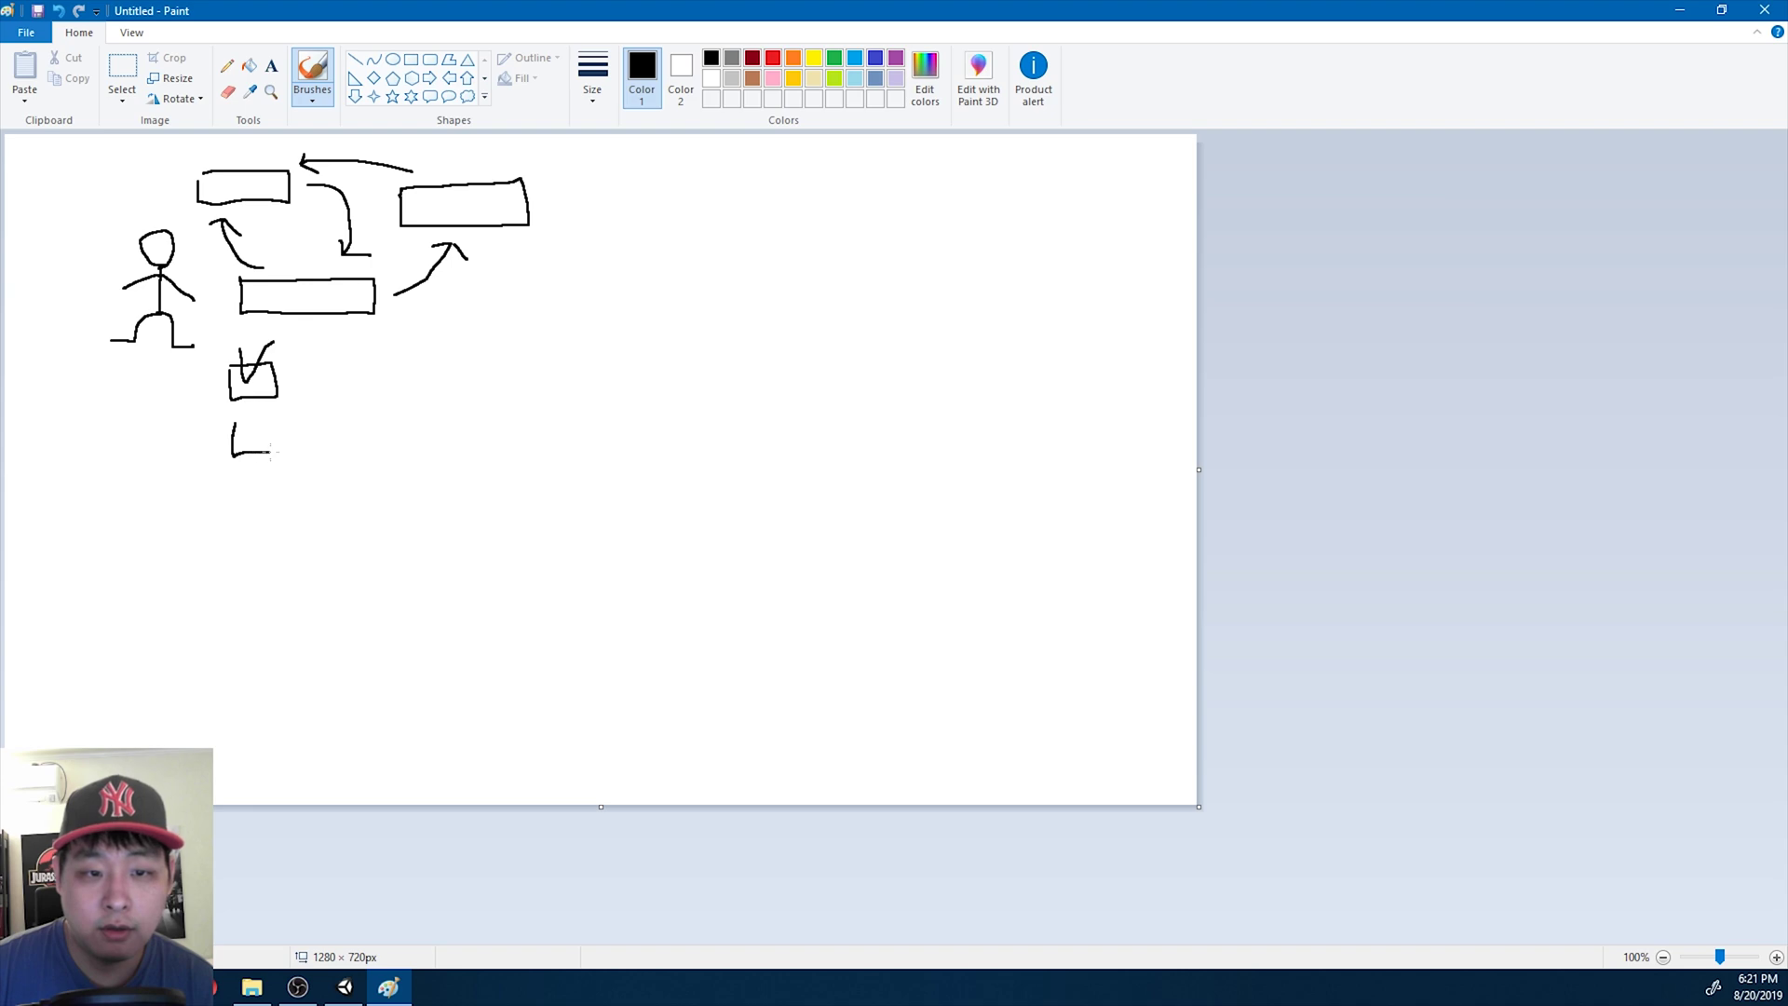
left_click_drag(271, 454, 234, 415)
left_click_drag(231, 510, 224, 470)
mouse_move(240, 410)
left_mouse_down()
mouse_move(250, 434)
mouse_move(282, 403)
left_mouse_up()
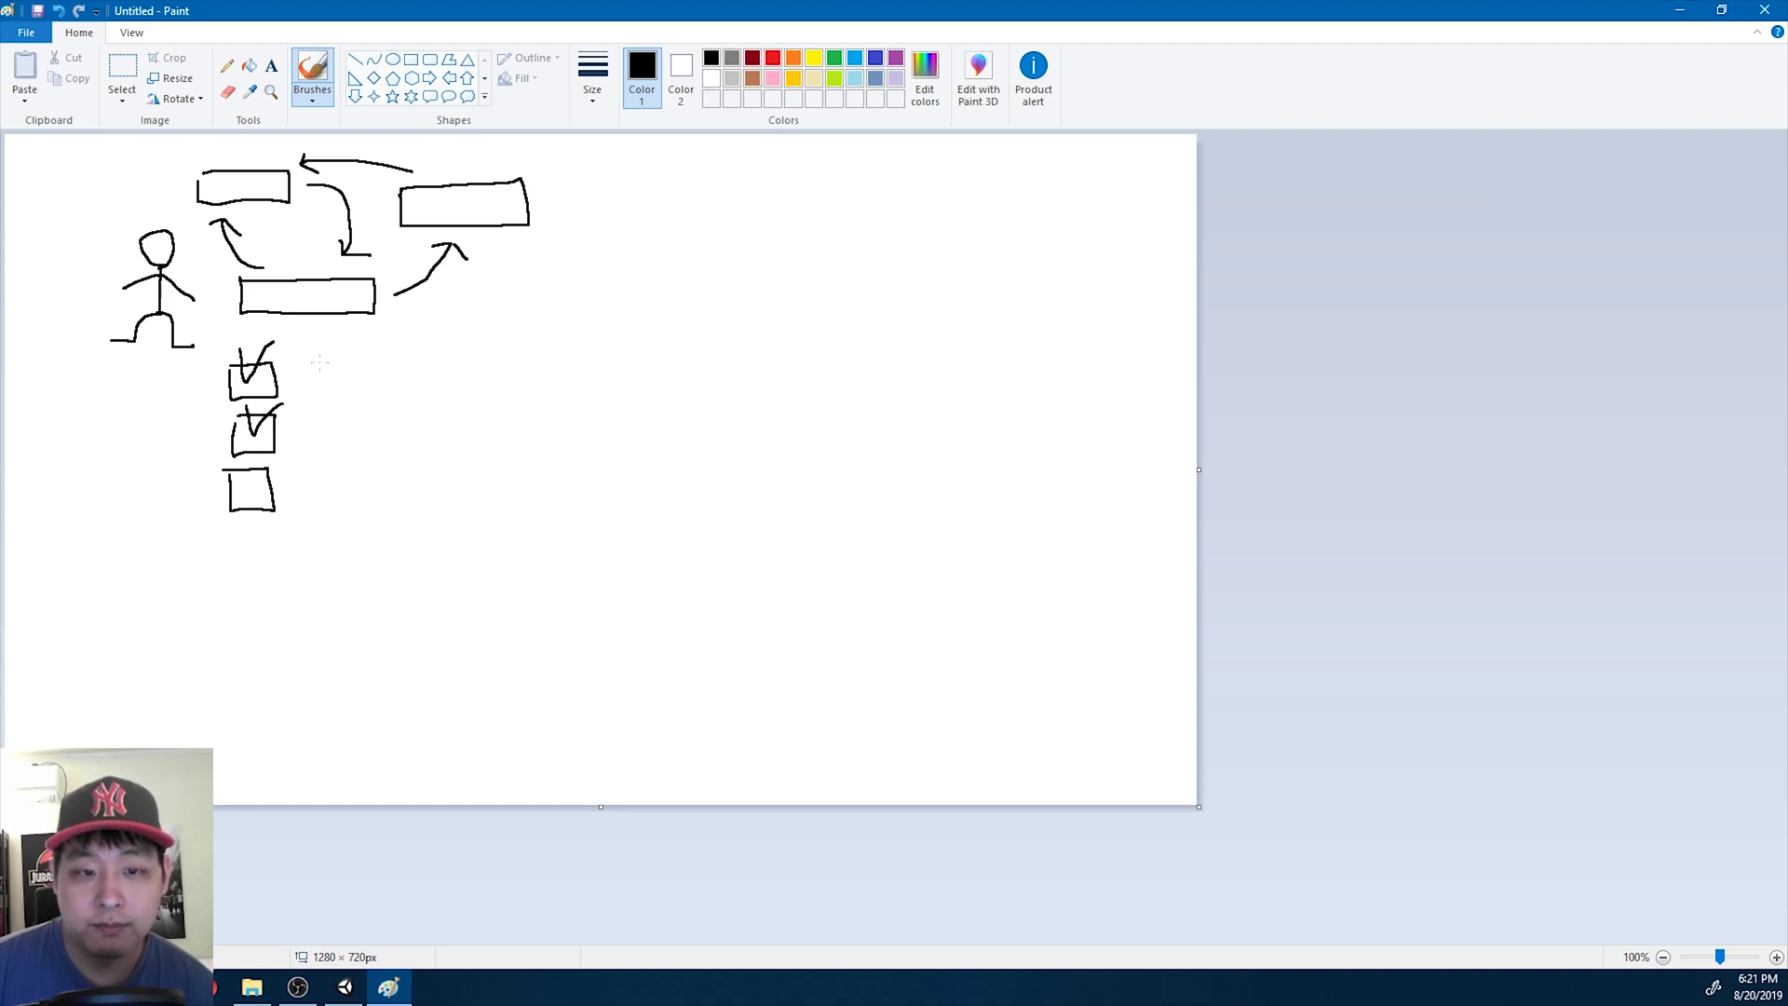
In Unity, toggle the yellow bot's DefaultPlayer parameters like Move, then return to Paint
left_click(345, 987)
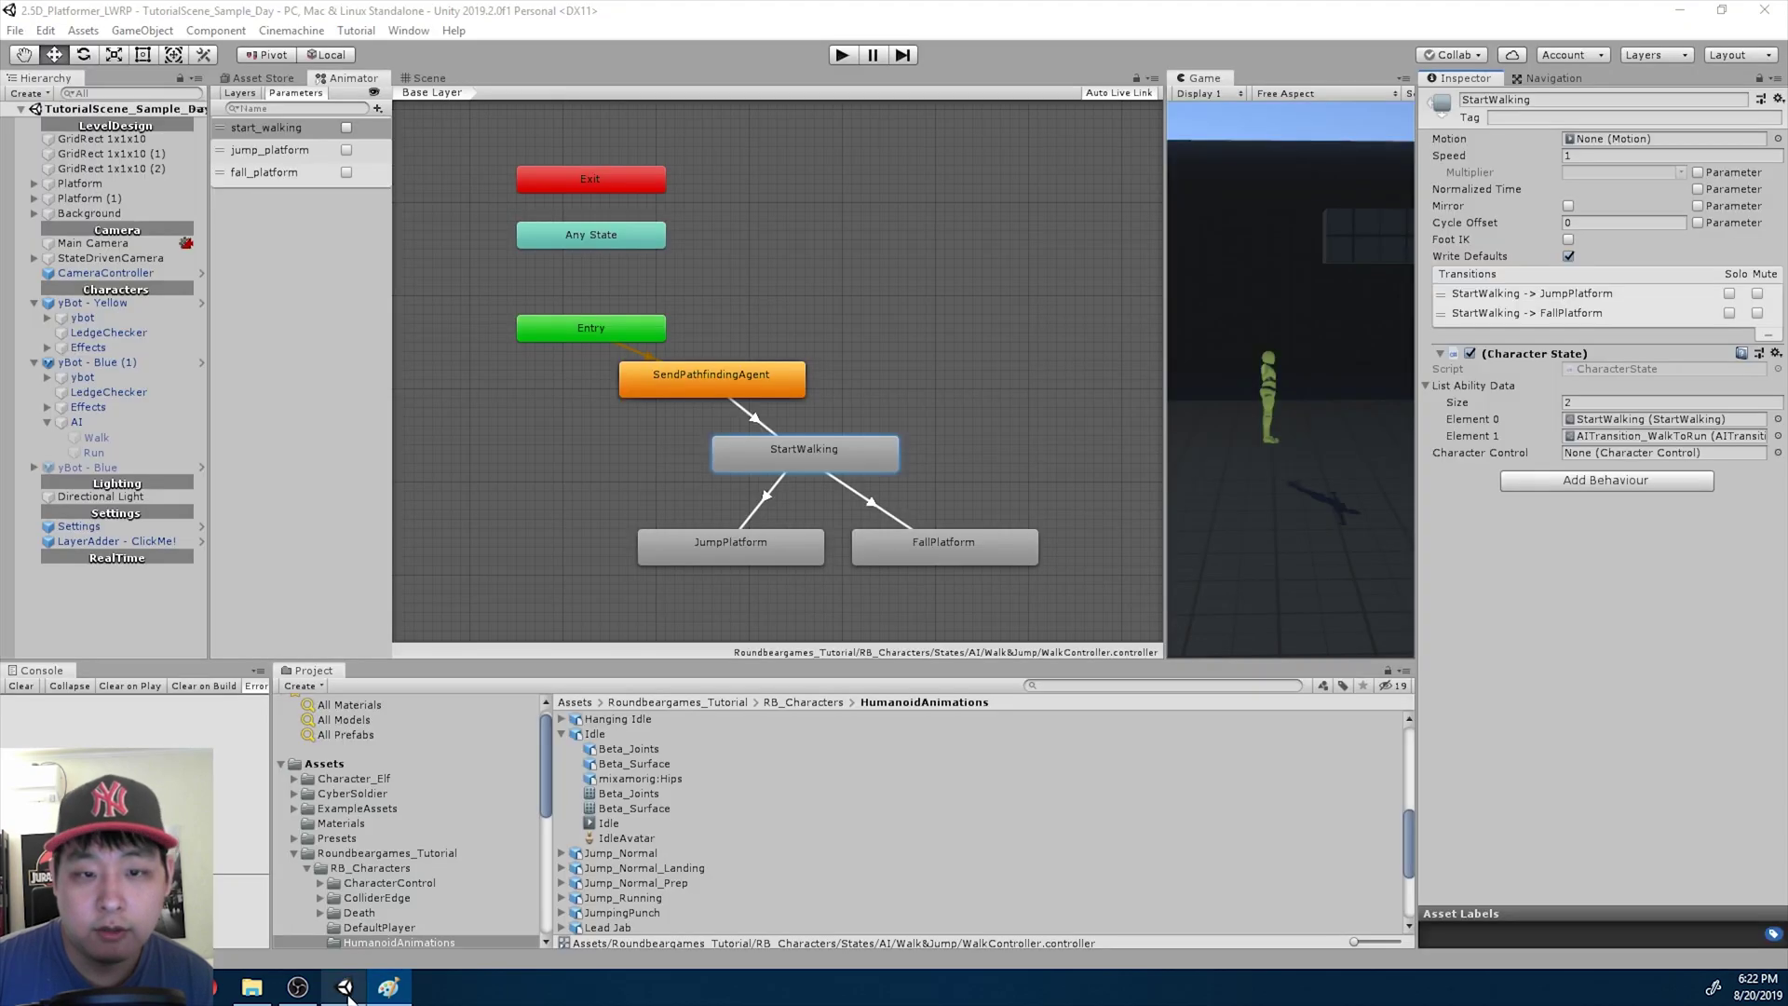
left_click(129, 320)
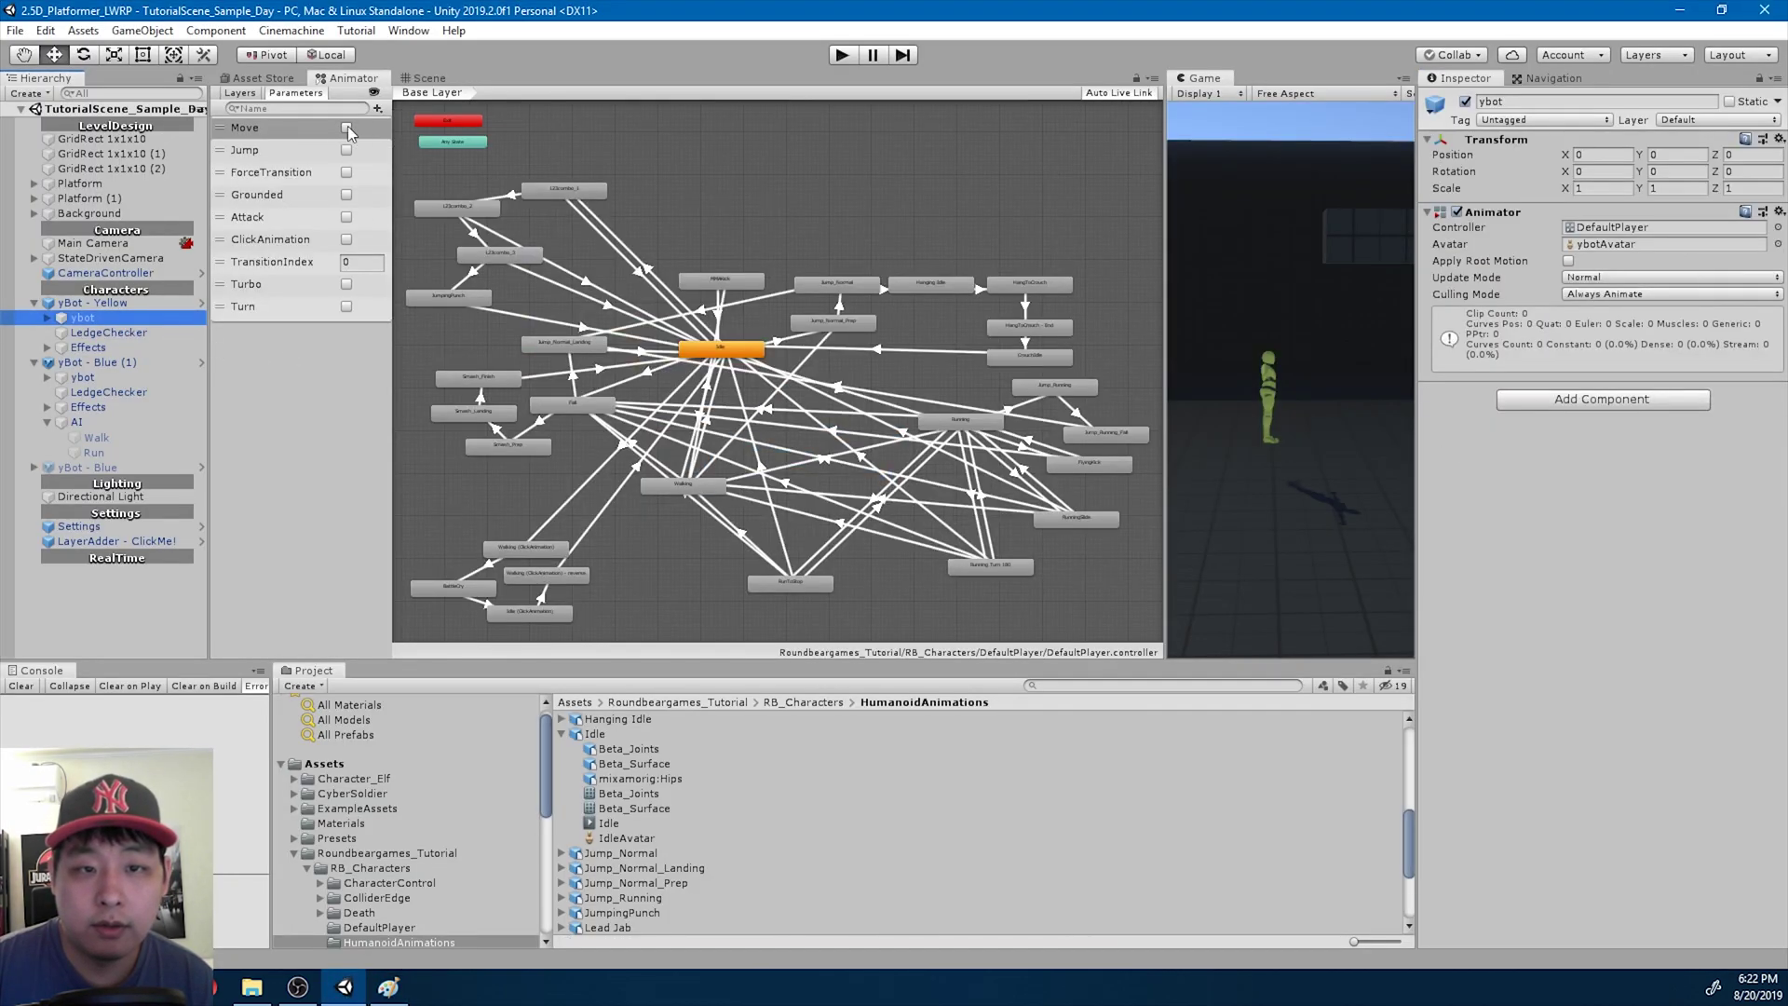
left_click(346, 127)
left_click(346, 173)
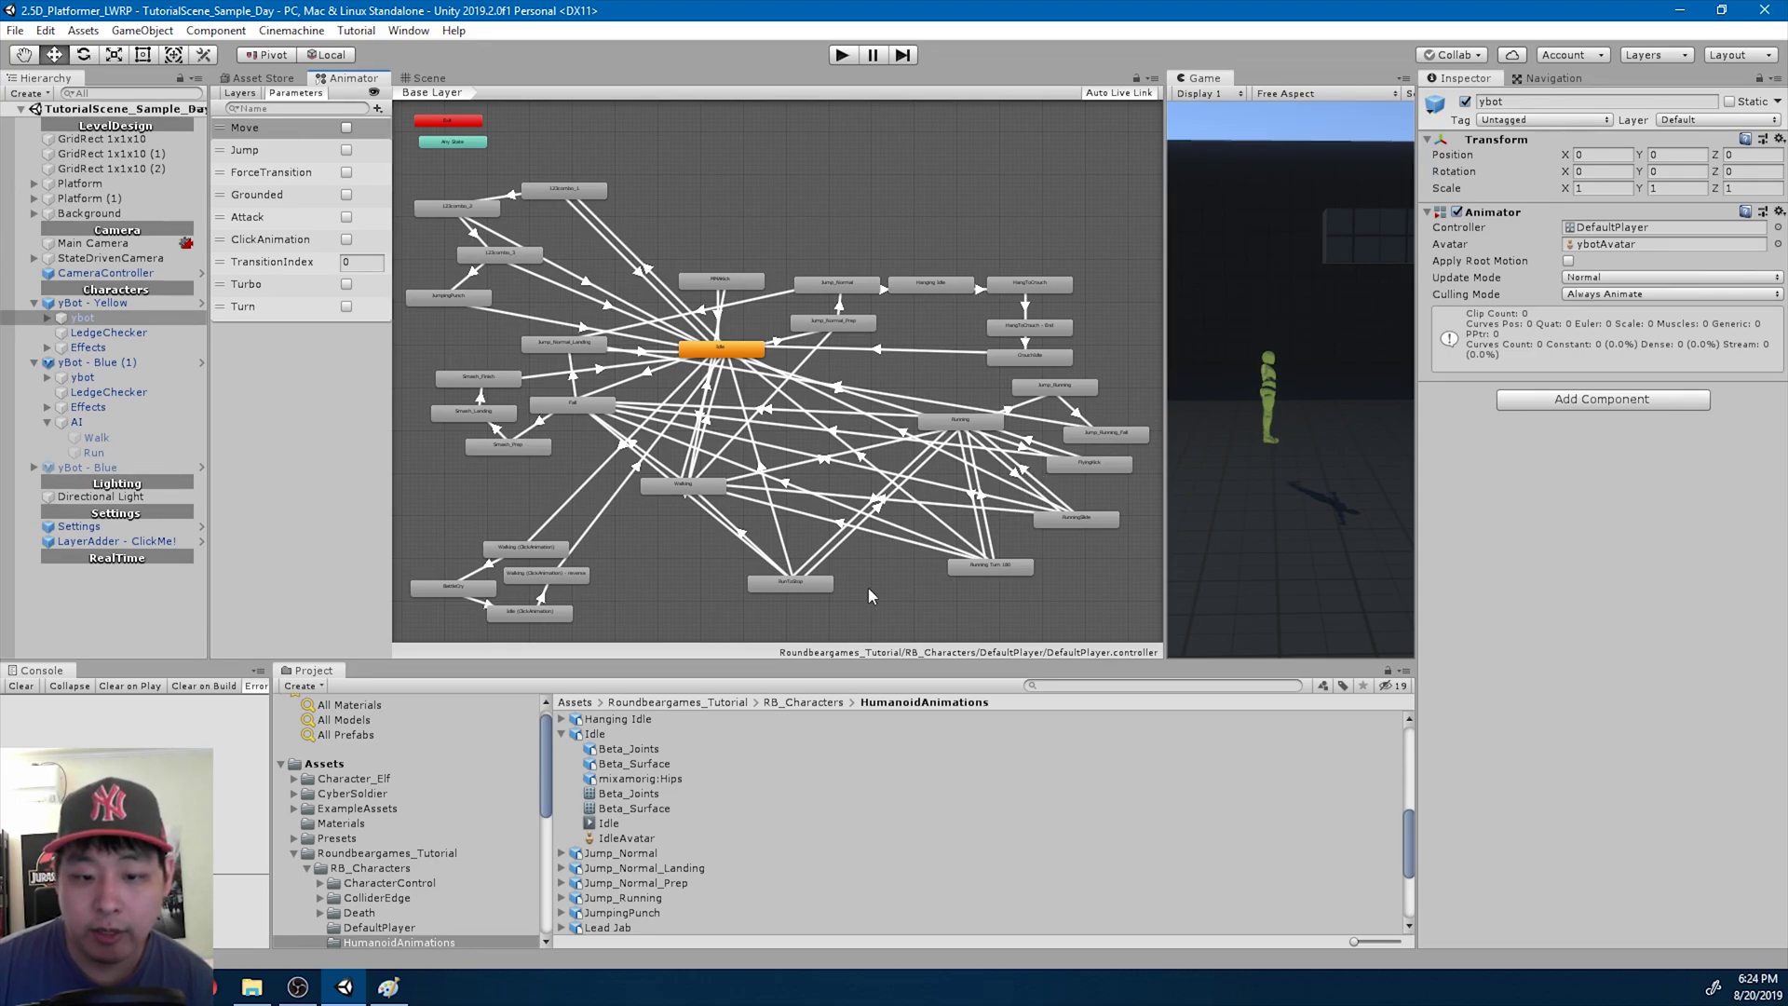
left_click(385, 989)
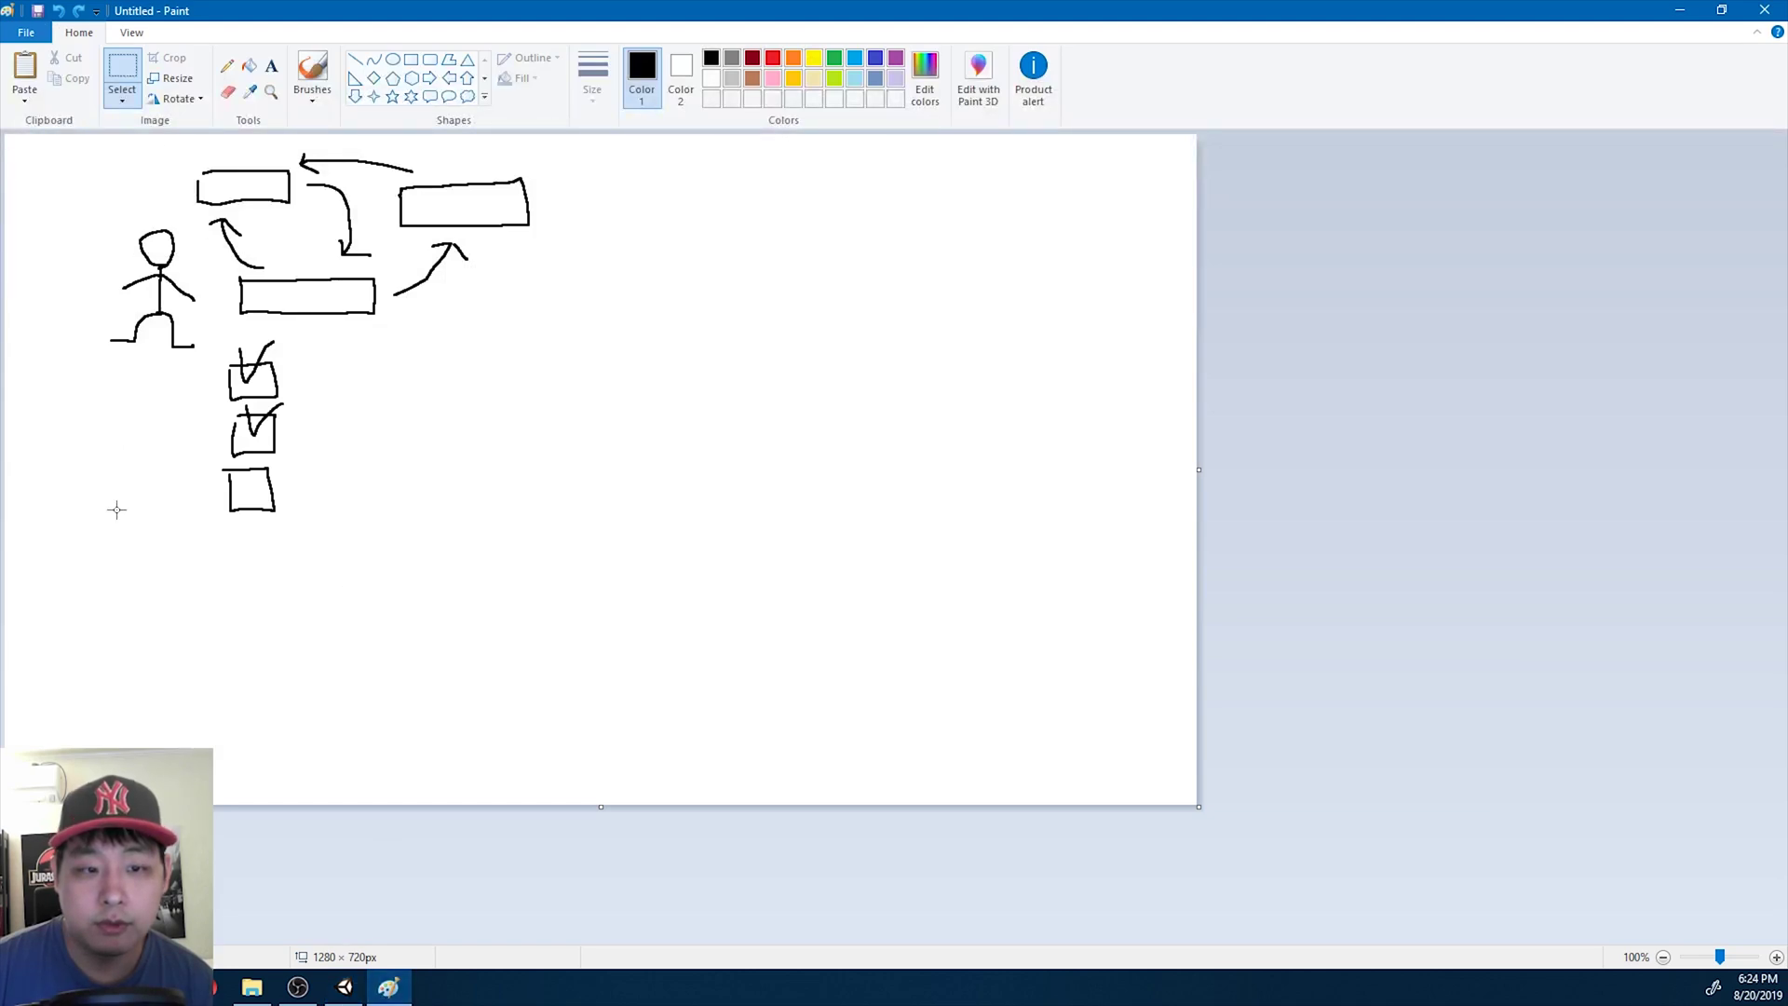
Select the whole sketch, shrink it to about half size and move it top-left
left_click_drag(103, 555, 545, 146)
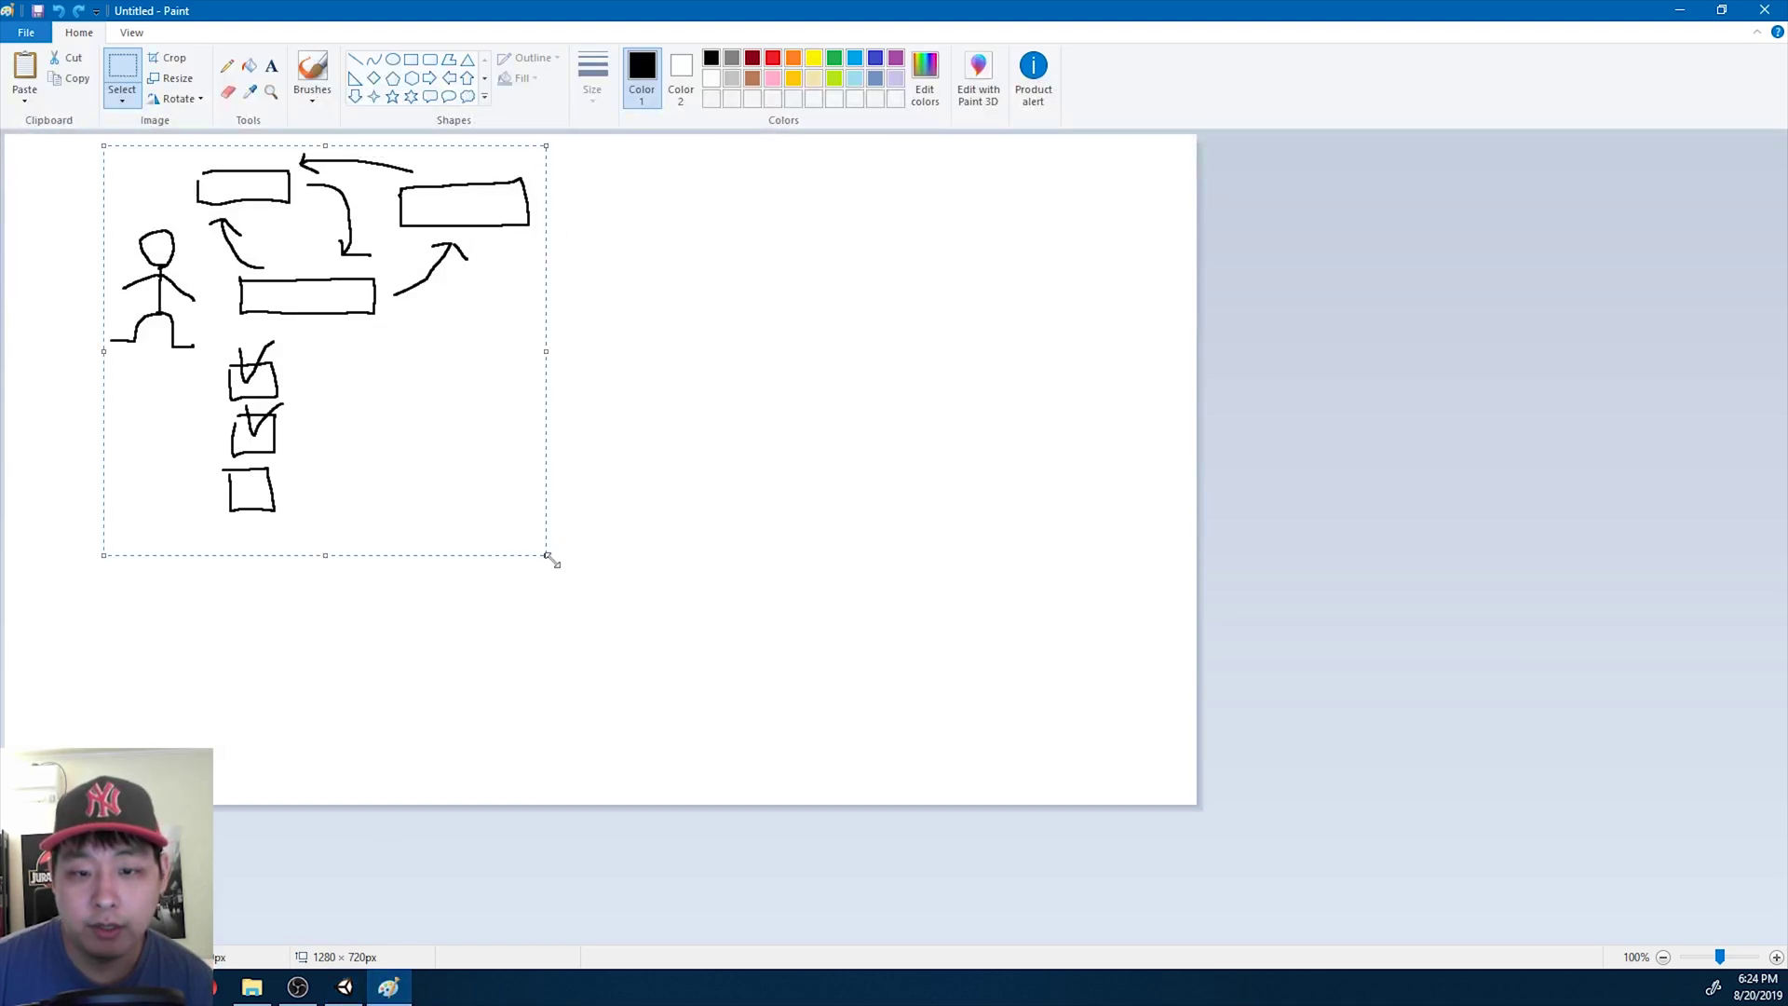
left_click_drag(547, 556, 387, 443)
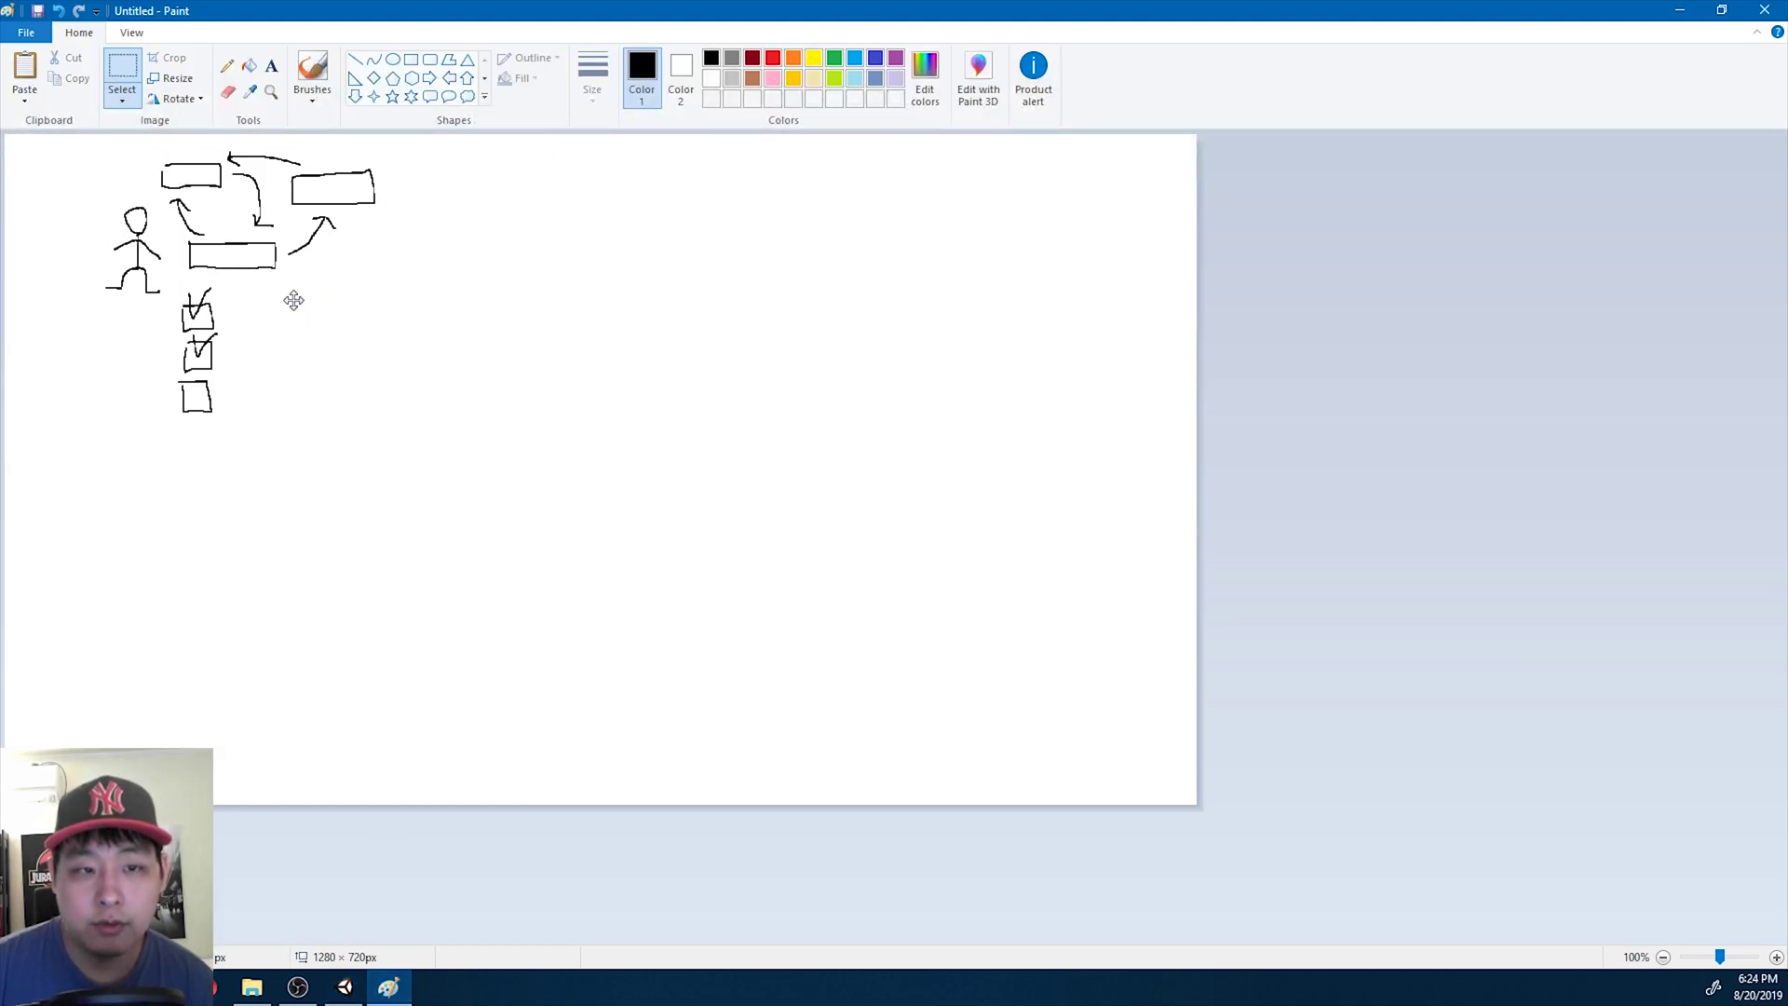
mouse_move(294, 300)
left_mouse_down()
mouse_move(241, 302)
mouse_move(142, 244)
mouse_move(185, 264)
left_mouse_up()
Place three more copies of the shrunken sketch across the canvas
left_click_drag(185, 263, 570, 285, "ctrl")
left_click_drag(590, 347, 935, 552, "ctrl")
left_click_drag(935, 552, 359, 622, "ctrl")
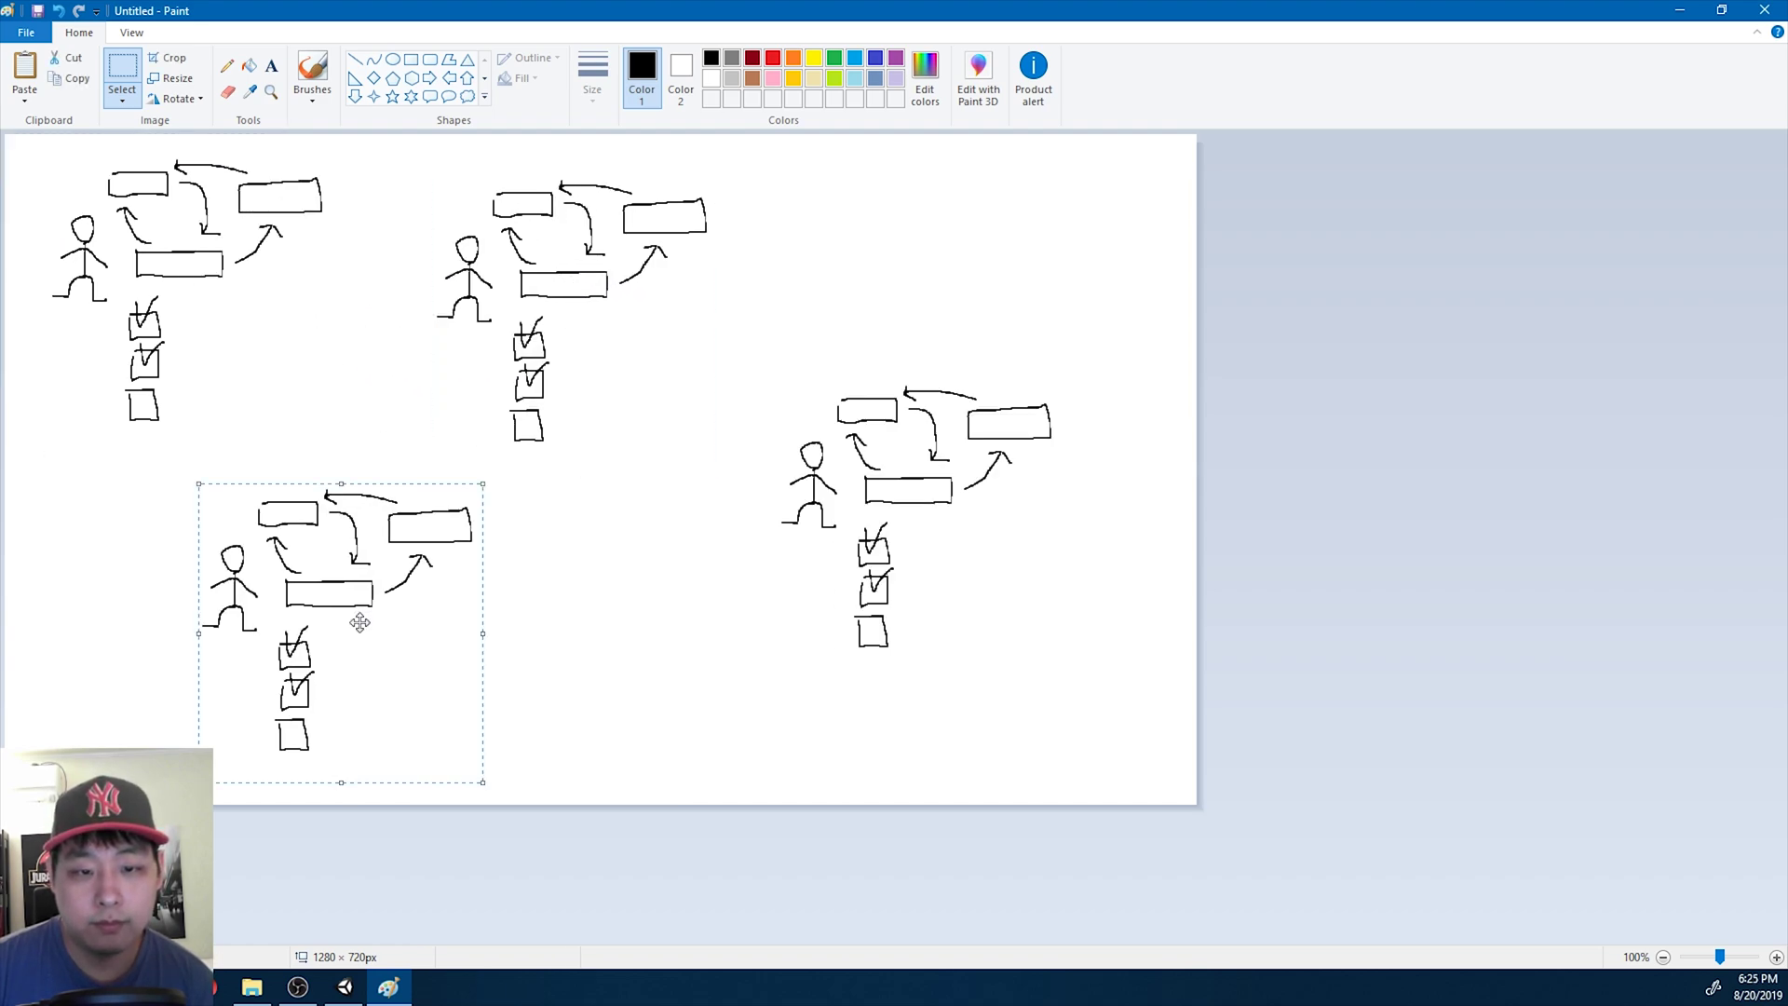
left_click(758, 327)
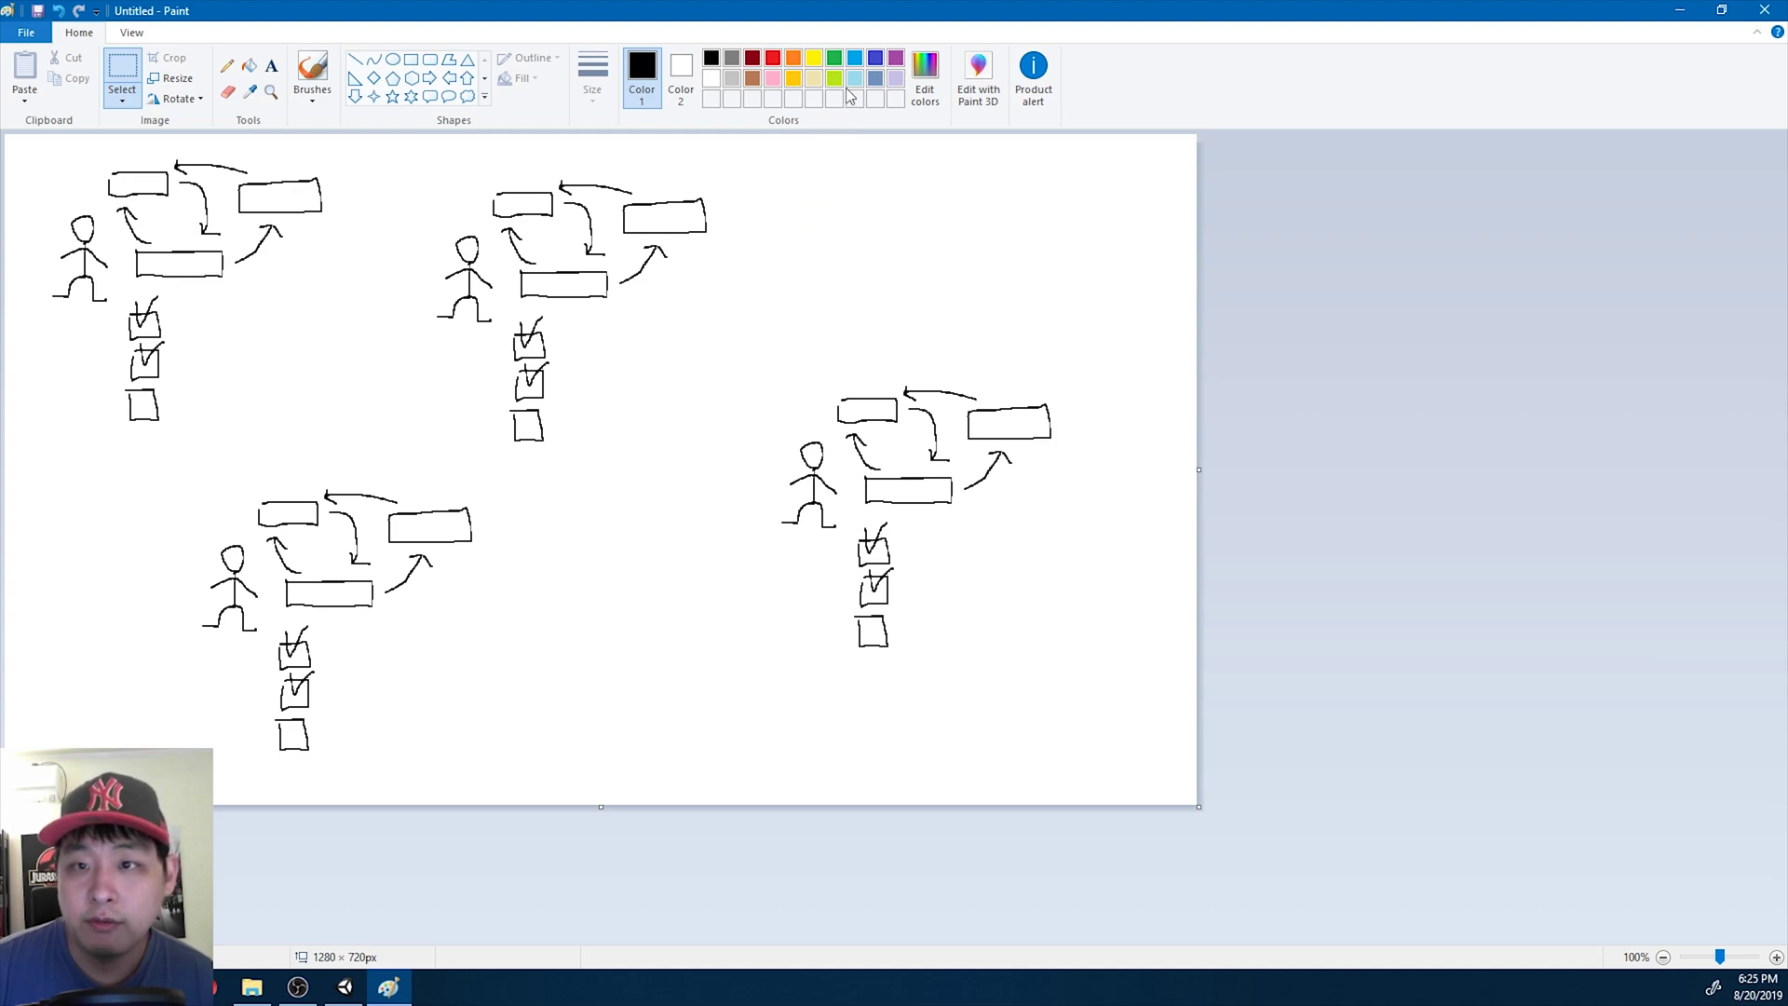
Draw a green pencil loop around the top-left sketch's column of three squares
left_click(835, 61)
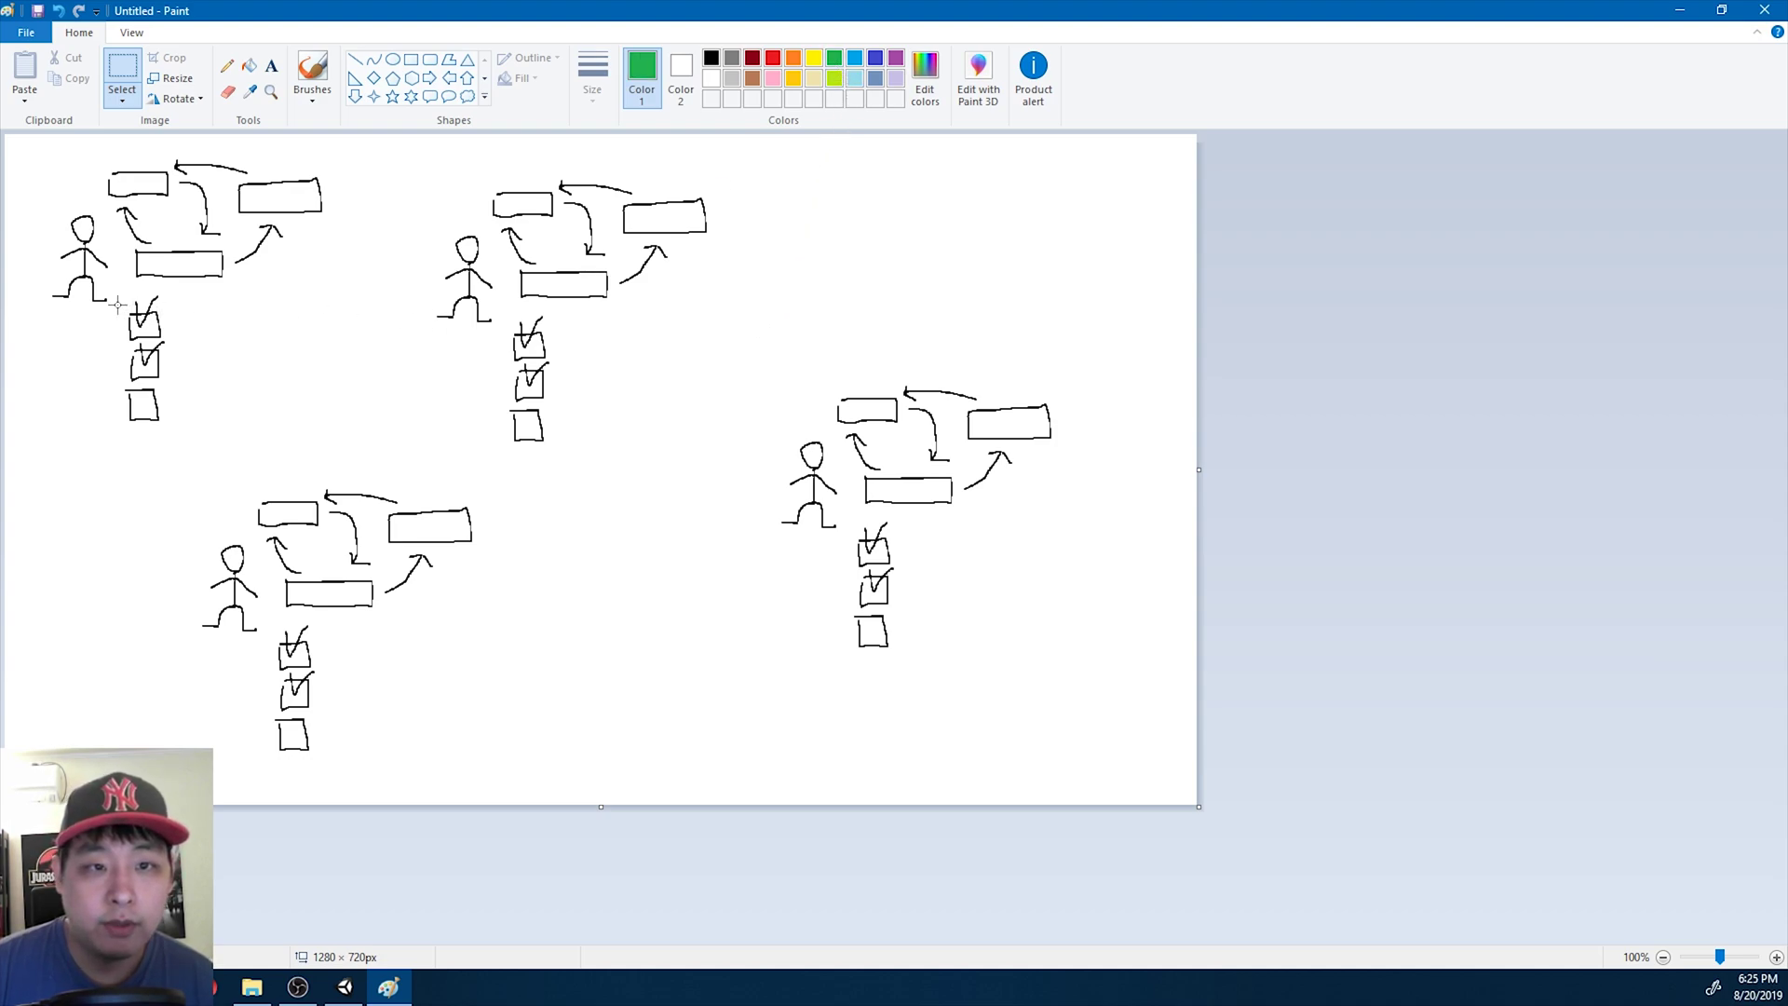
left_click(227, 65)
mouse_move(115, 308)
left_mouse_down()
mouse_move(121, 441)
mouse_move(181, 436)
mouse_move(192, 284)
mouse_move(135, 284)
mouse_move(122, 304)
left_mouse_up()
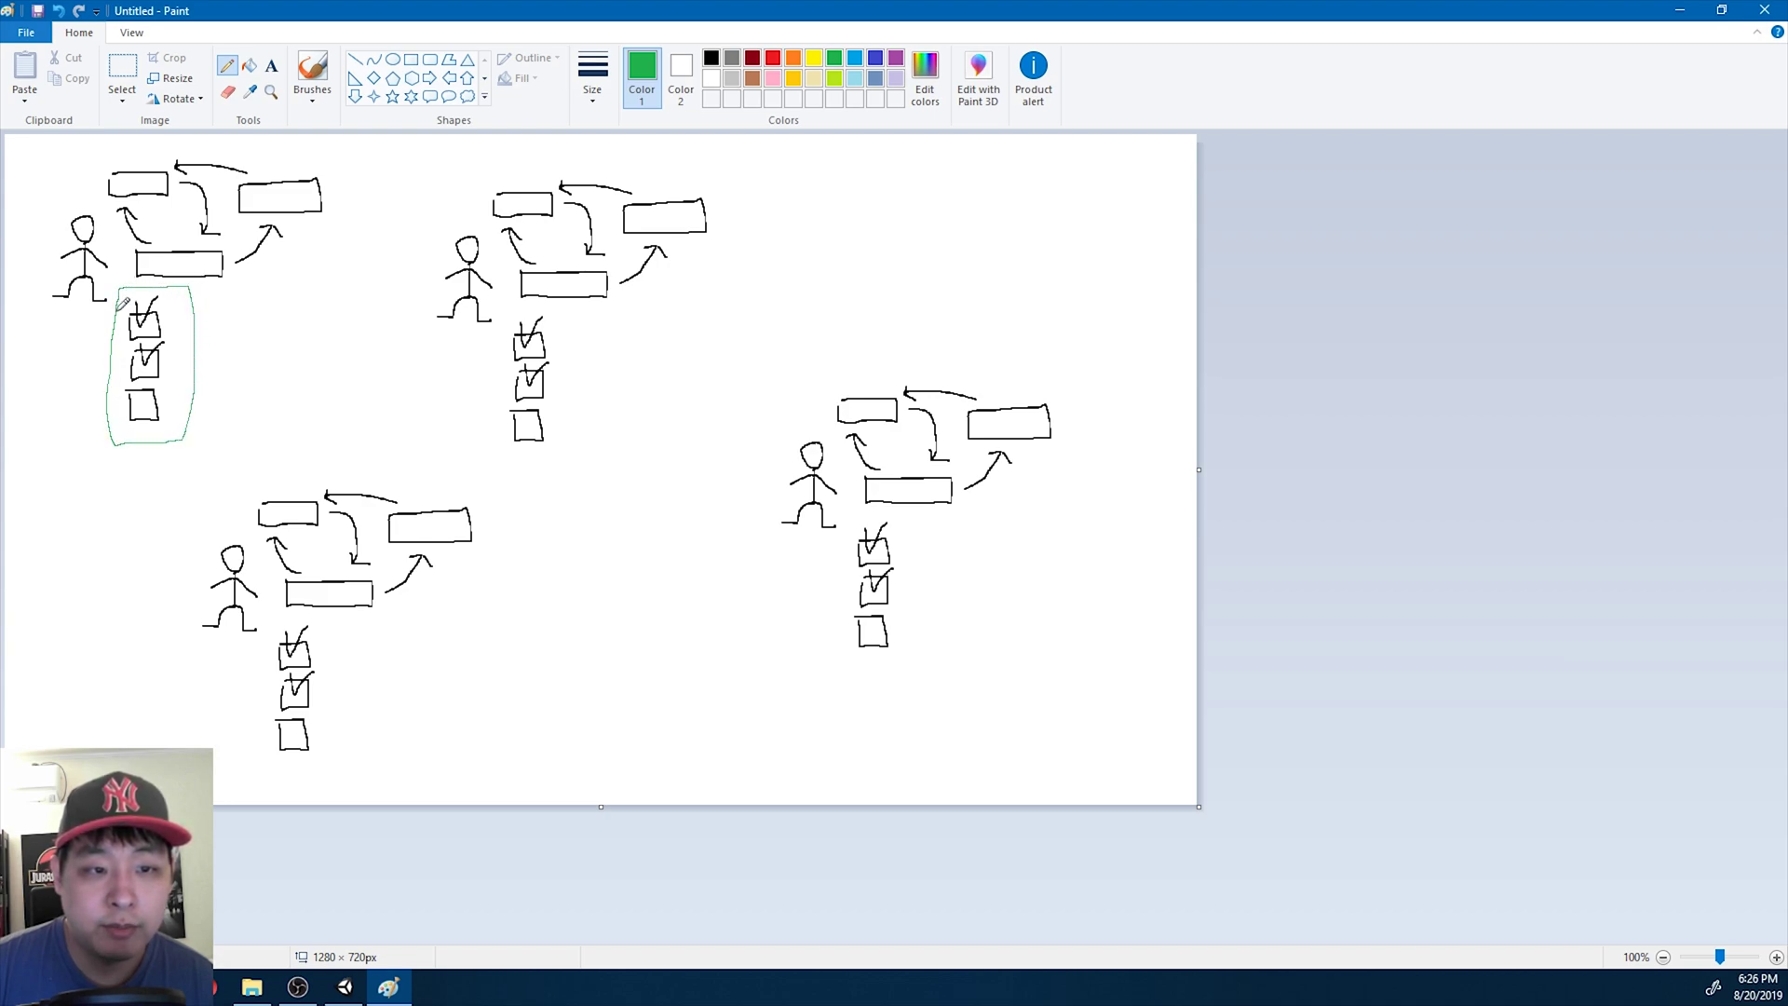